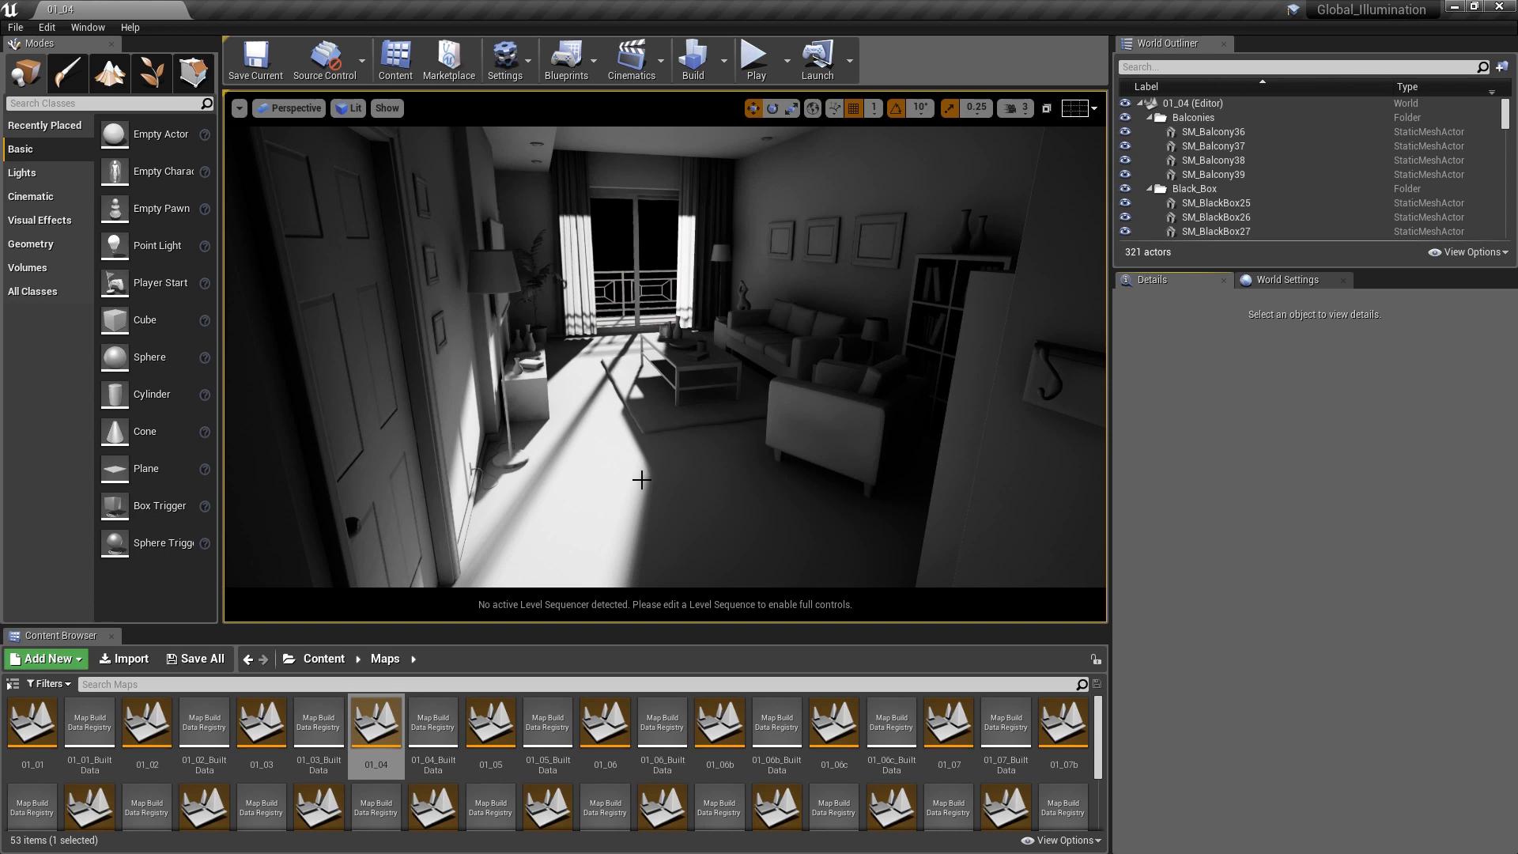
Start importing the Vase FBX file from the project's FBX folder into the root Content folder
{"action": "left_click", "coordinate": [323, 658]}
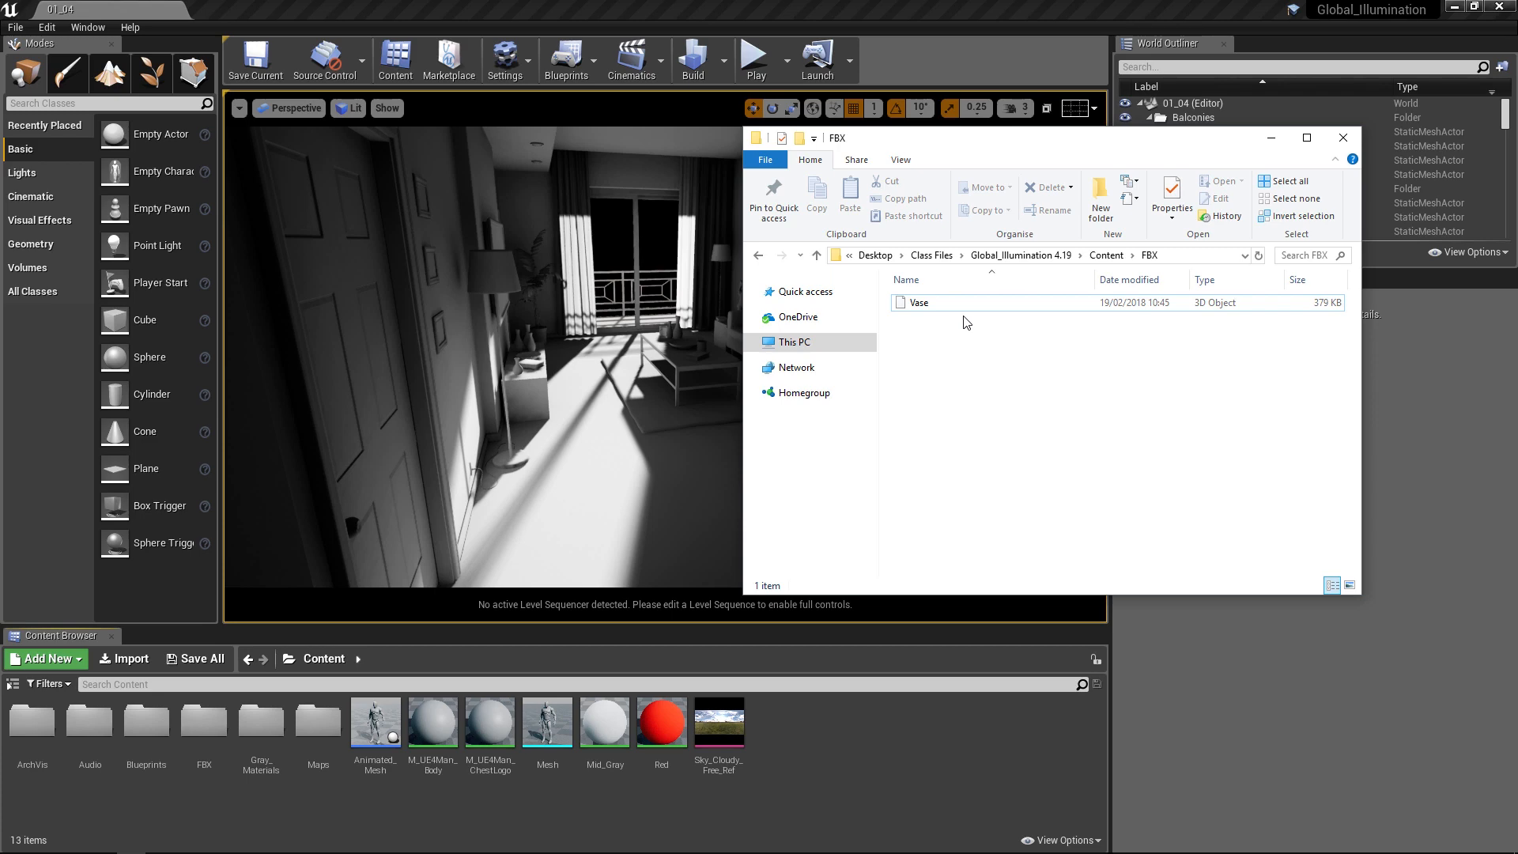
{"action": "left_click_drag", "start_coordinate": [938, 309], "coordinate": [921, 739]}
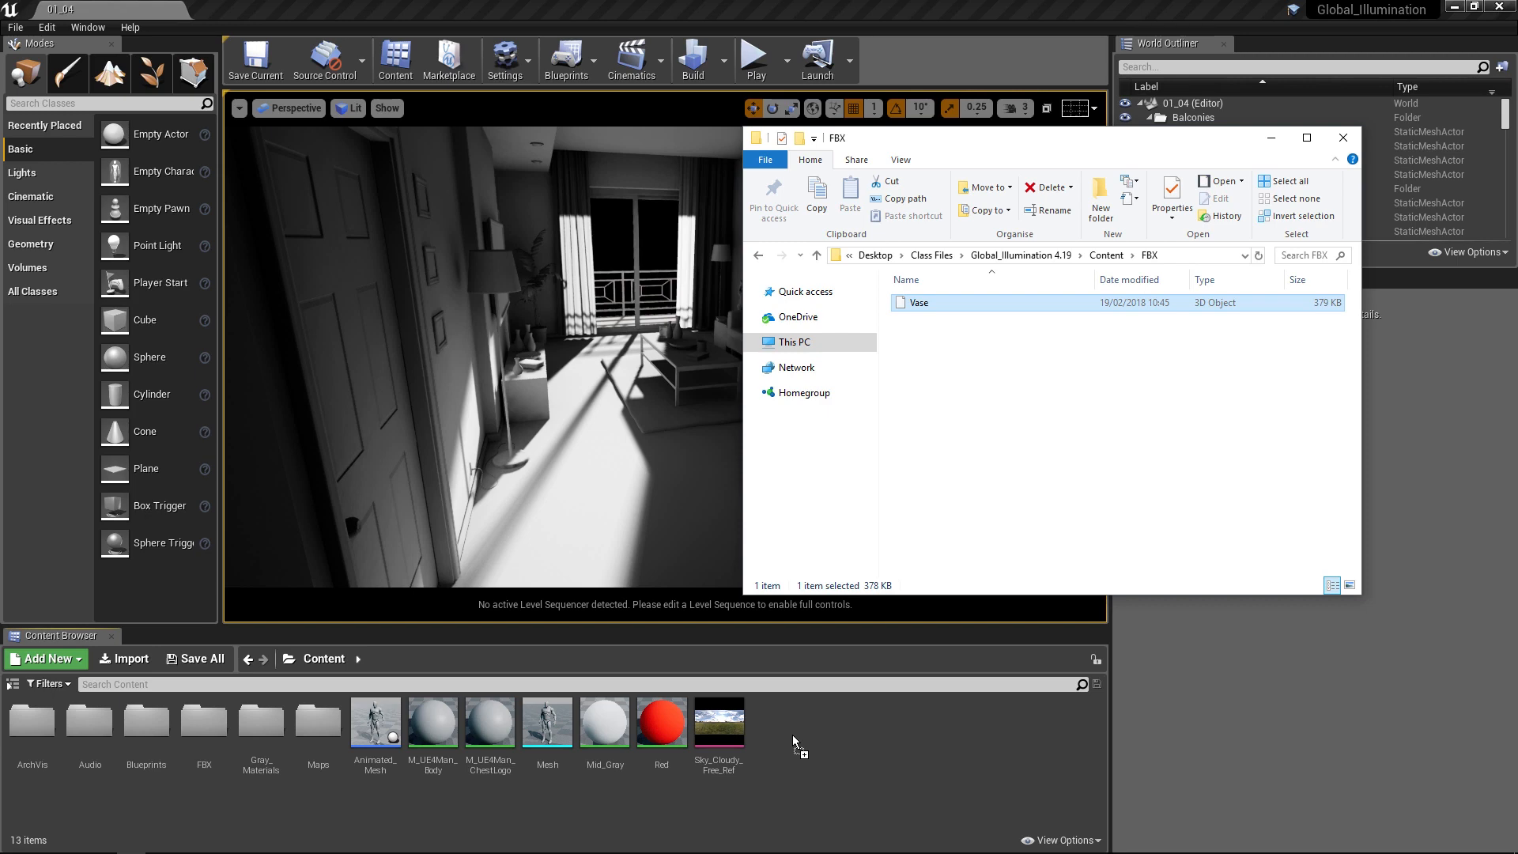
{"action": "left_click_drag", "start_coordinate": [792, 734], "coordinate": [792, 733]}
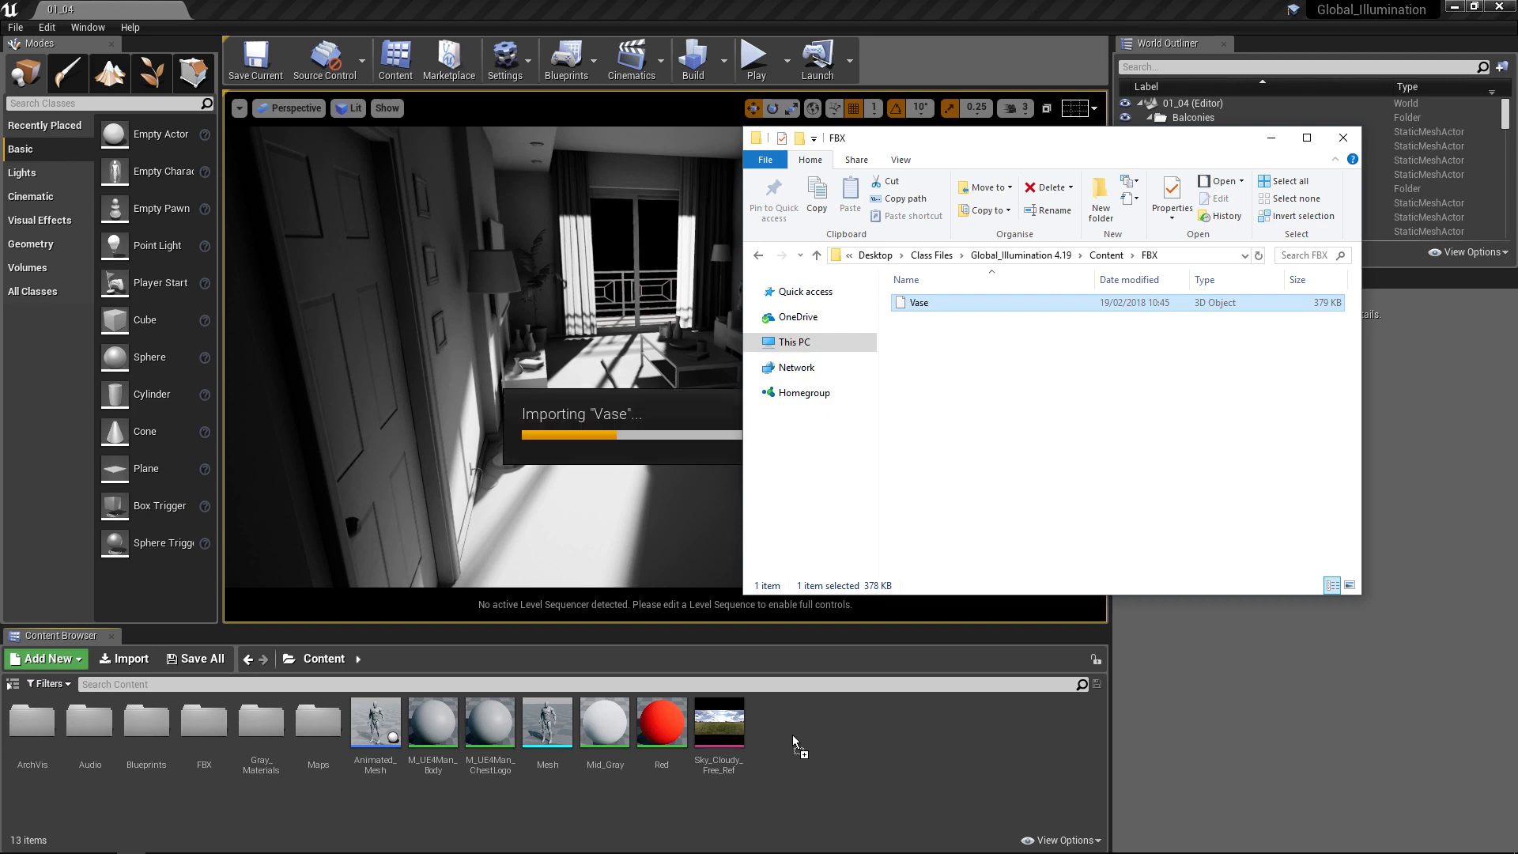
{"action": "left_click", "coordinate": [672, 164]}
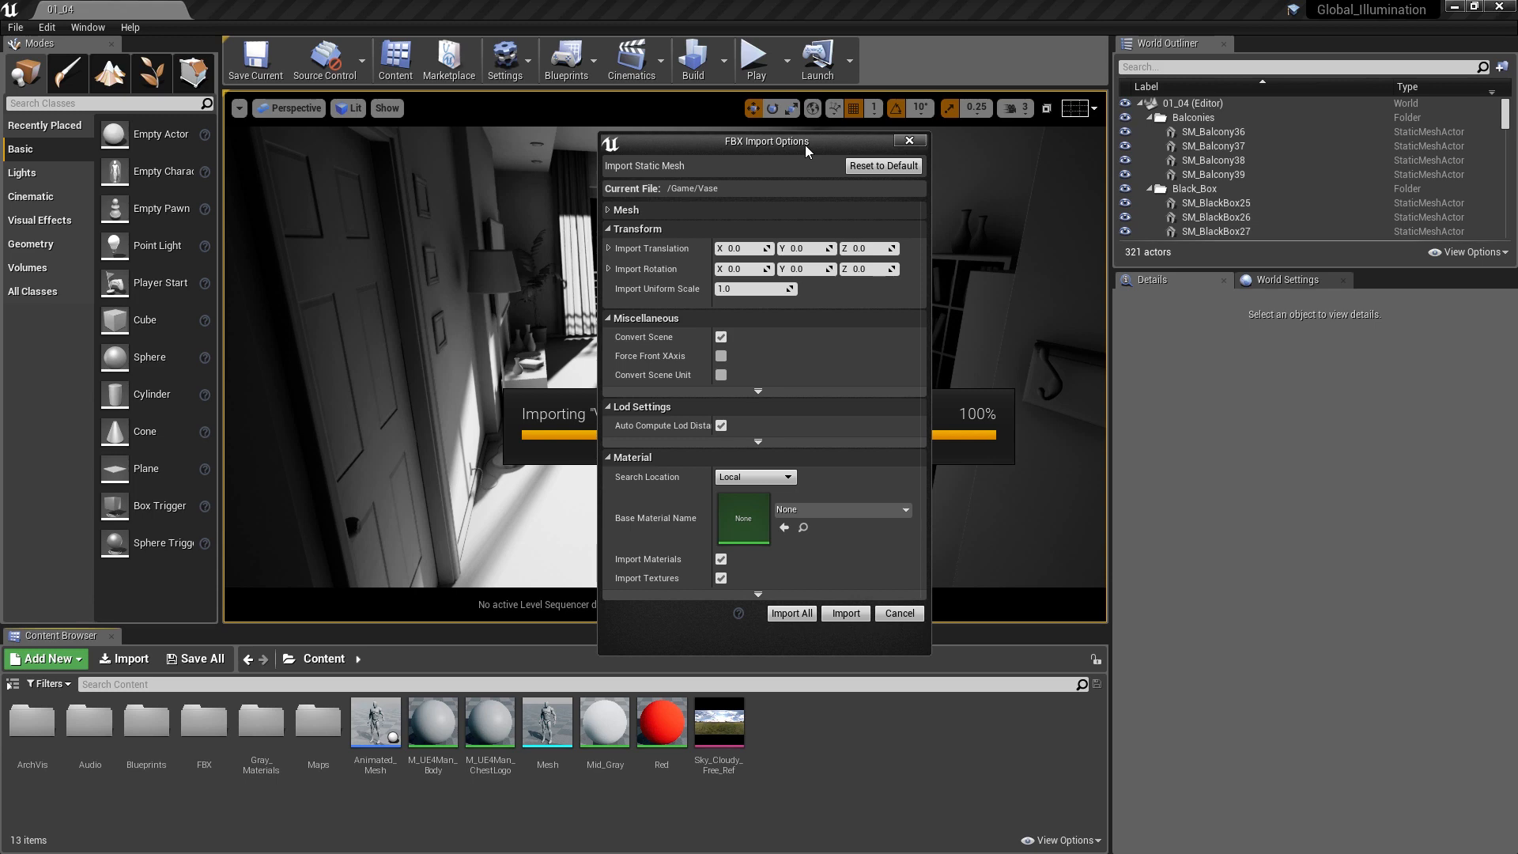
Import the Vase static mesh with Generate Lightmap UVs turned off, and close the resulting message log
{"action": "left_click", "coordinate": [608, 215]}
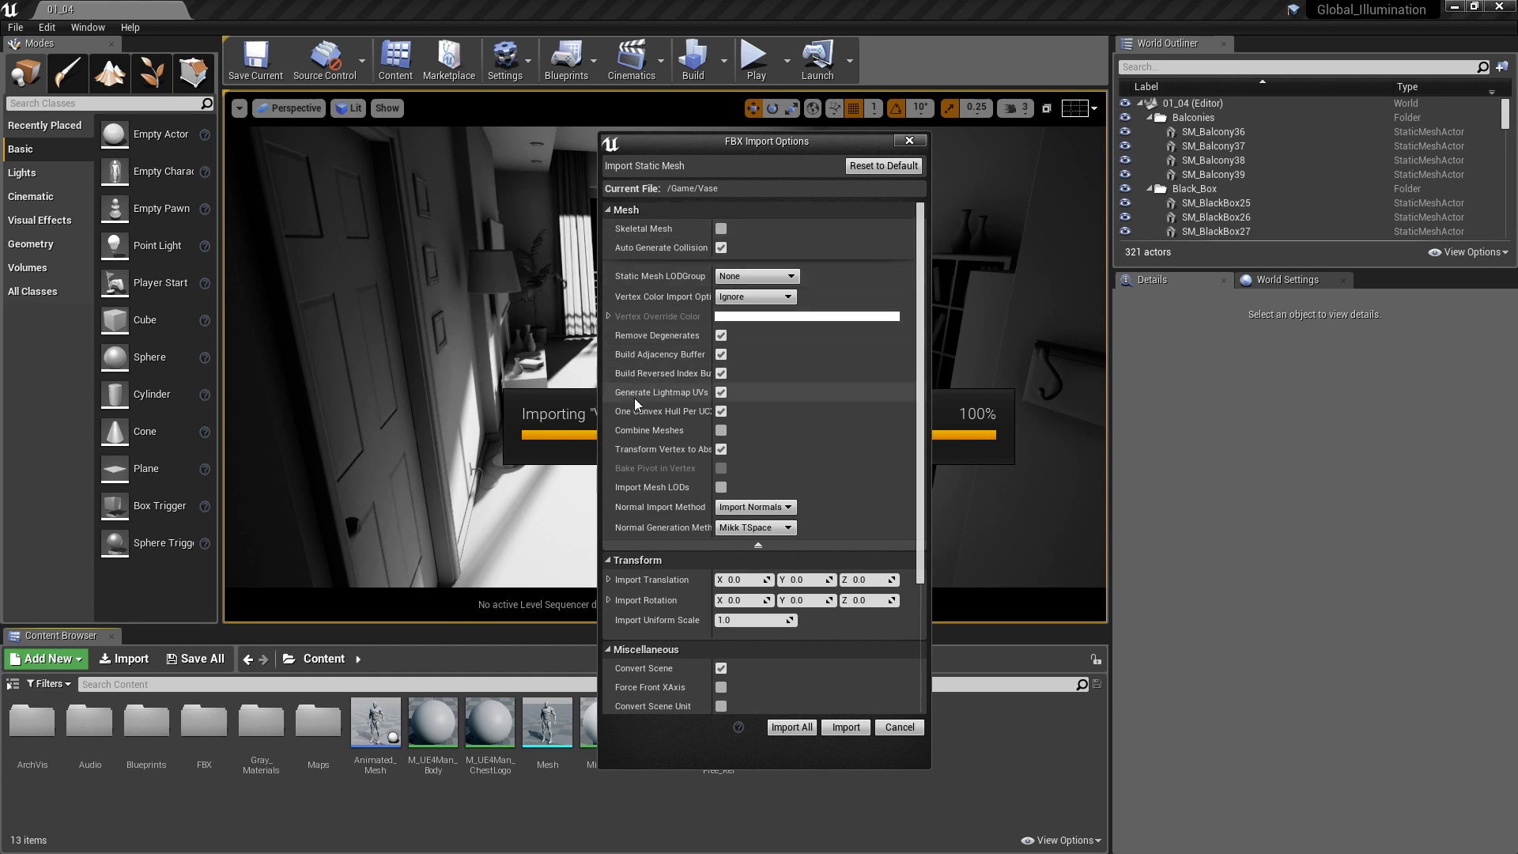
{"action": "left_click", "coordinate": [720, 393]}
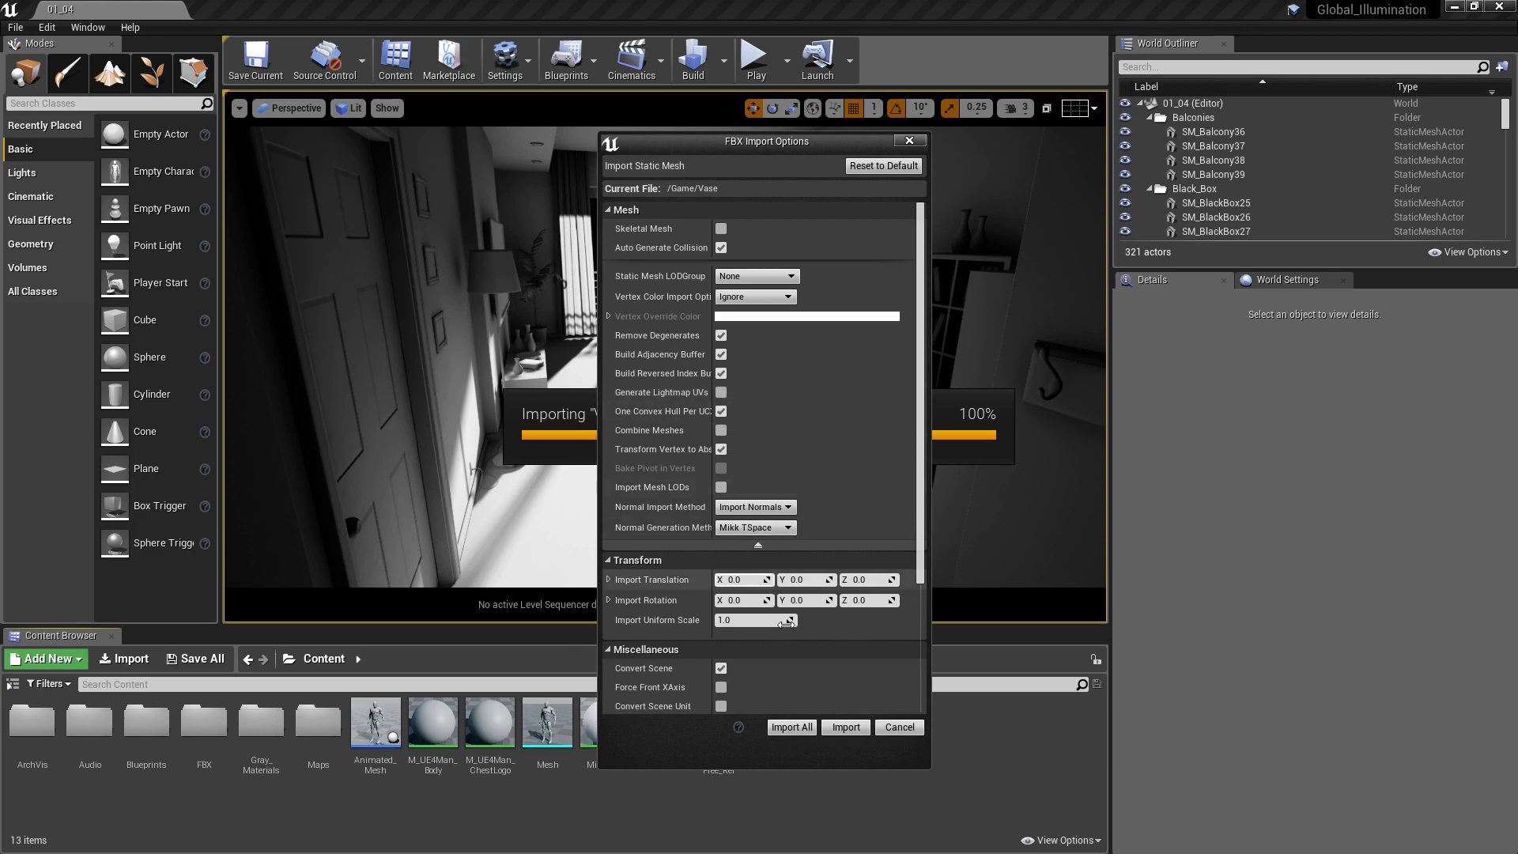
{"action": "left_click", "coordinate": [832, 727]}
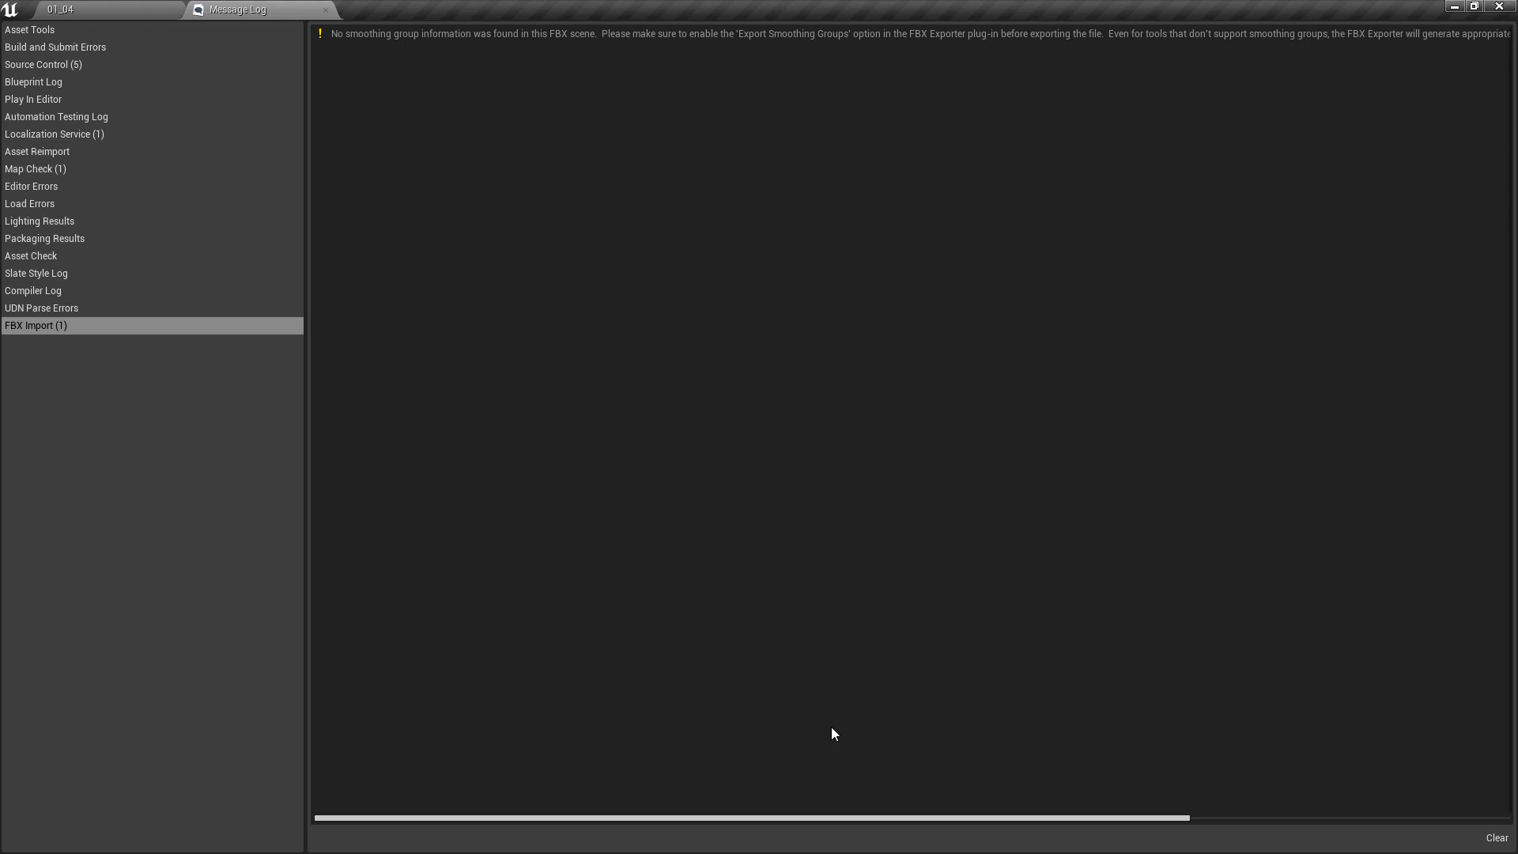
{"action": "left_click", "coordinate": [328, 11]}
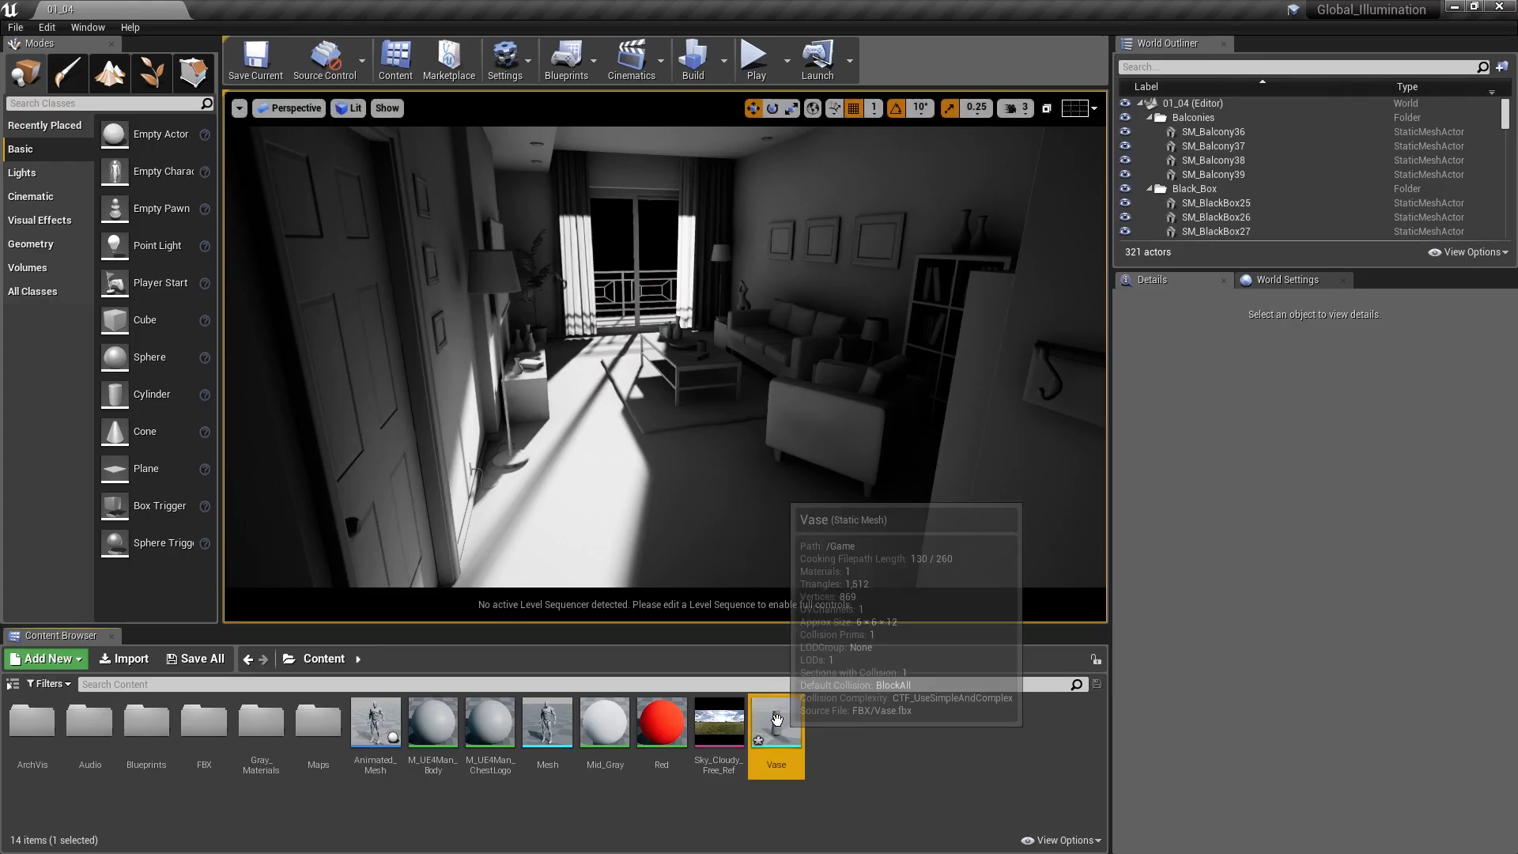
Open the Vase mesh in the Static Mesh Editor, docked beside the level, and display UV Channel 0
{"action": "double_click", "coordinate": [779, 725]}
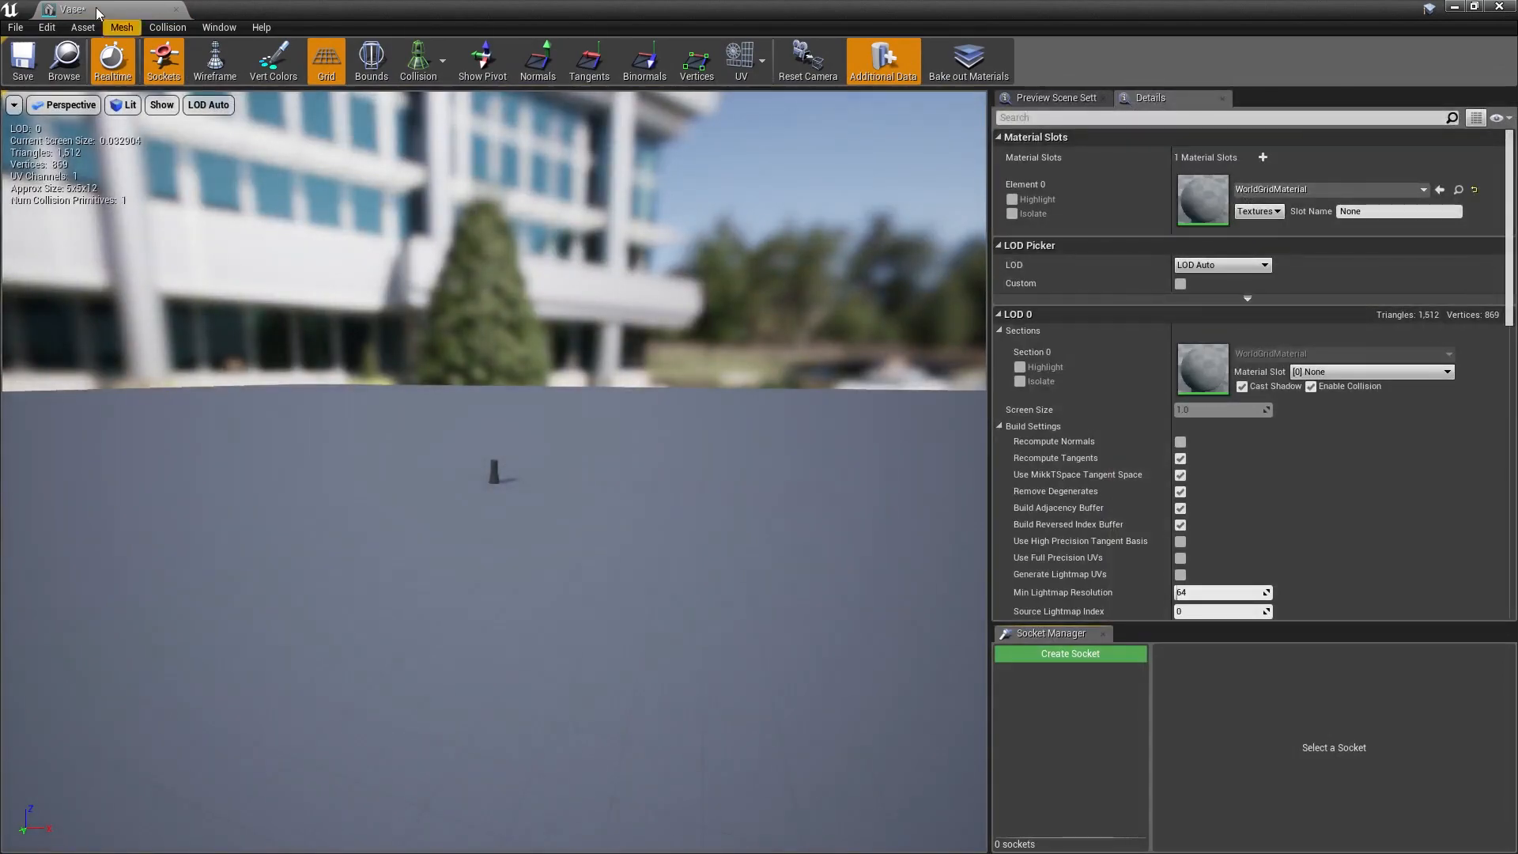
{"action": "left_click_drag", "start_coordinate": [103, 11], "coordinate": [227, 19]}
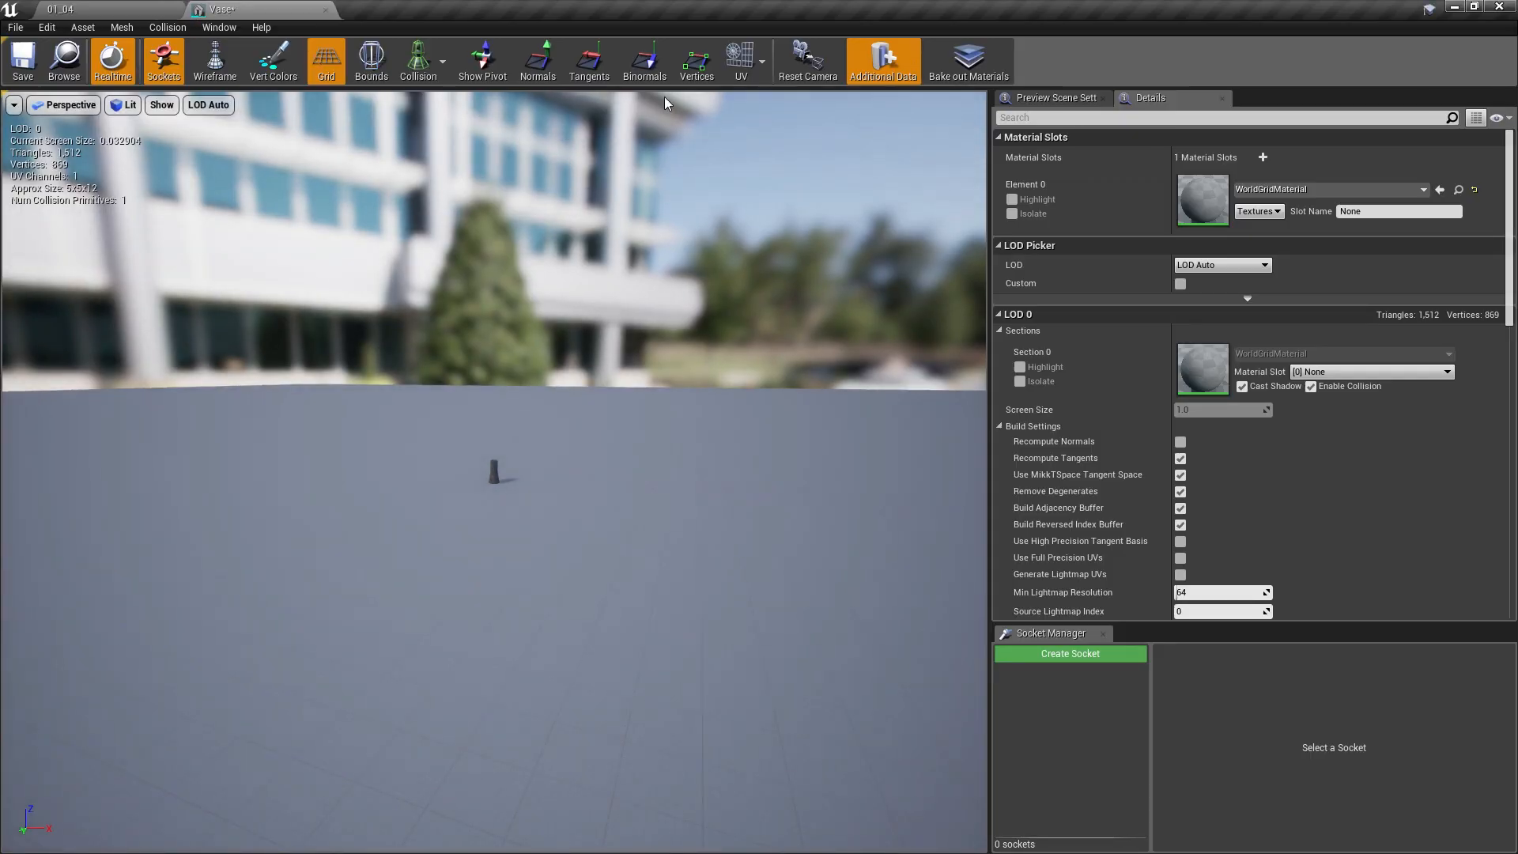
{"action": "left_click", "coordinate": [762, 61]}
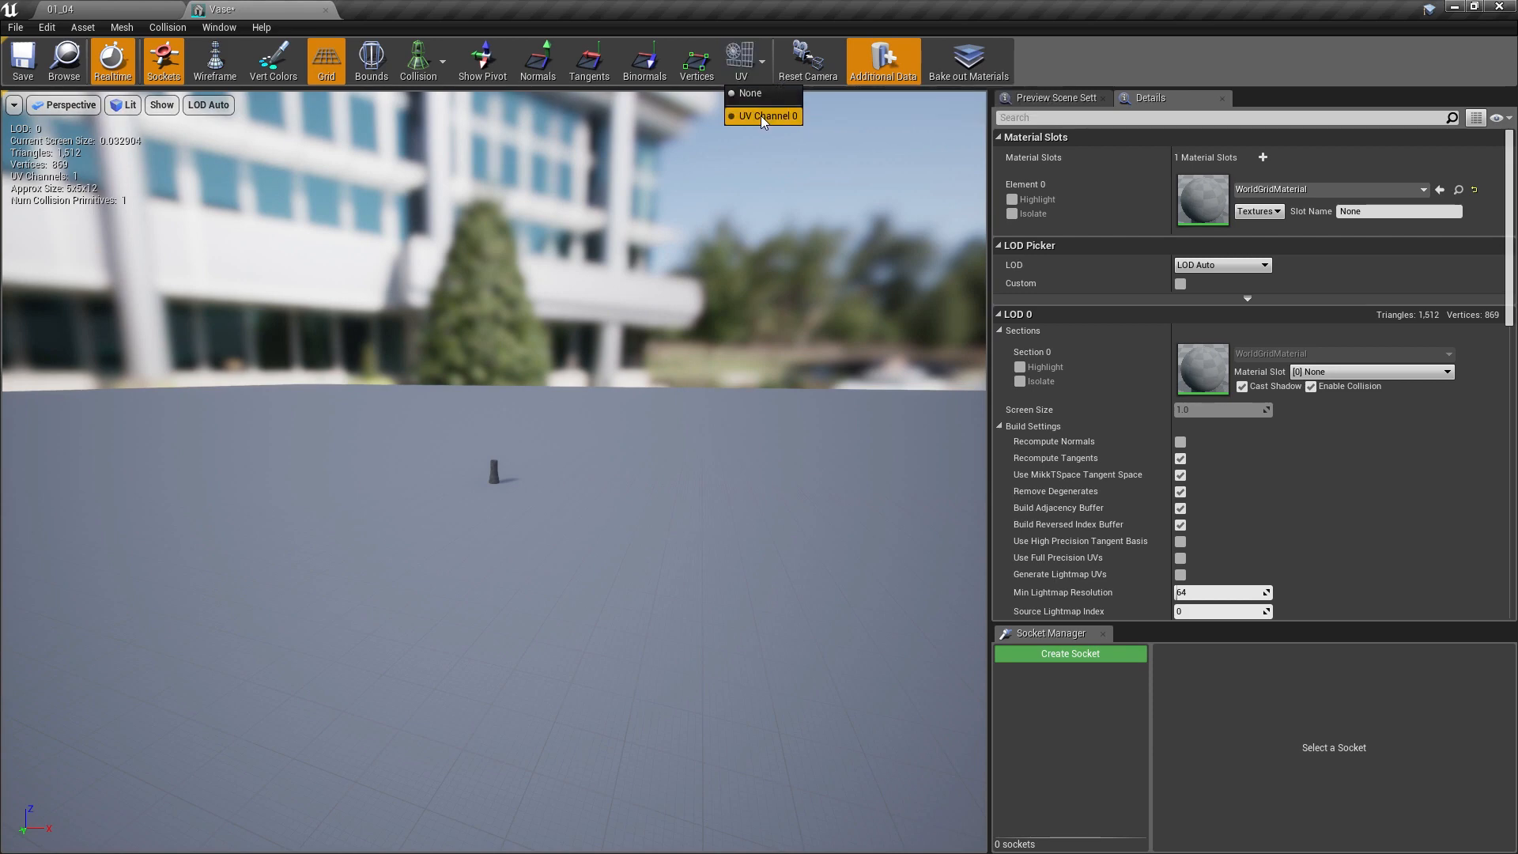
{"action": "left_click", "coordinate": [787, 119]}
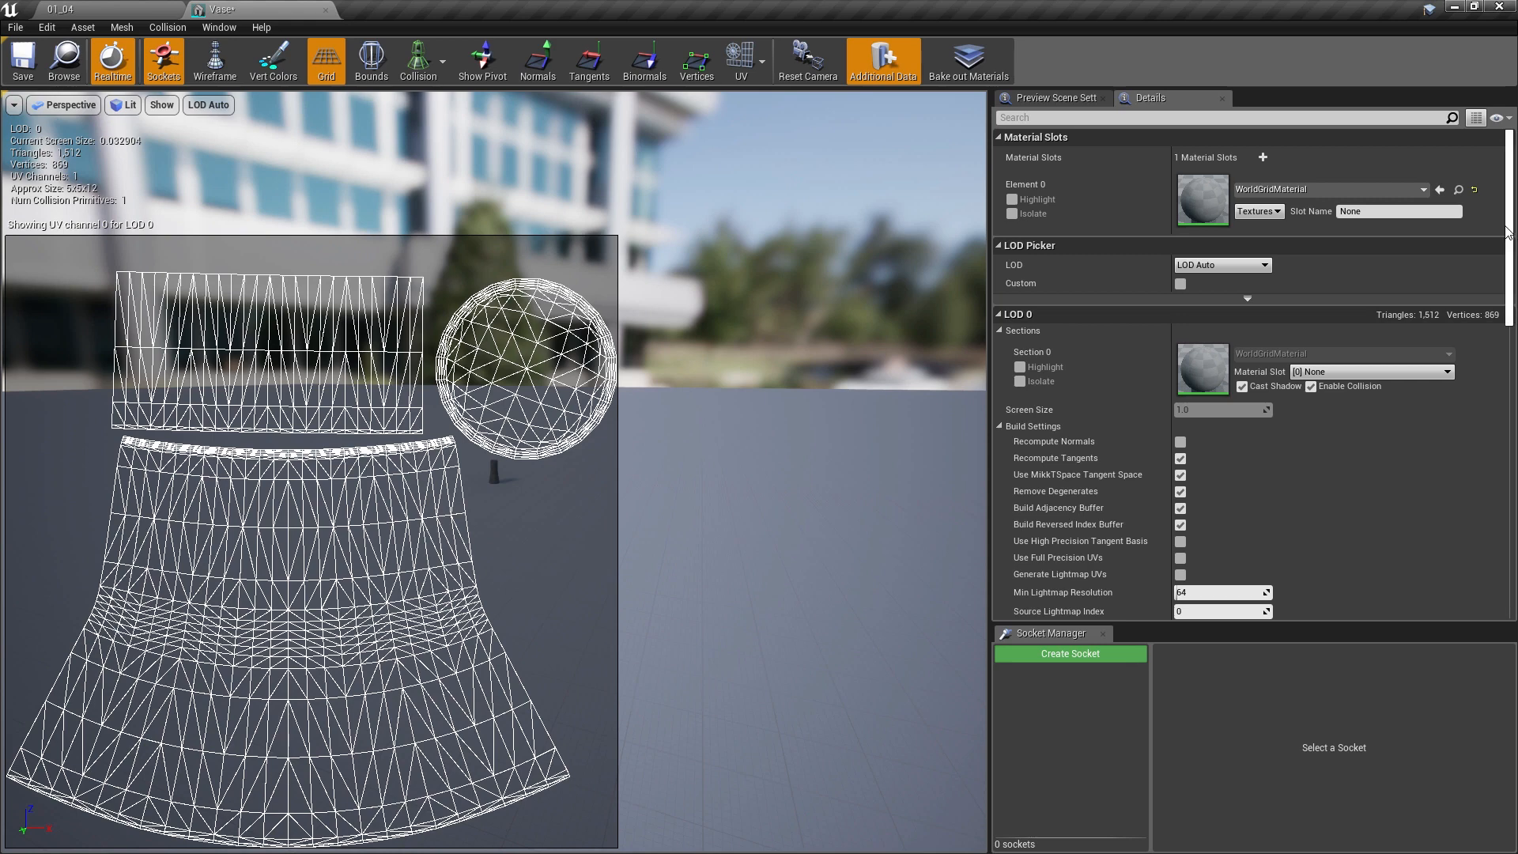
Enable Generate Lightmap UVs in the Vase's LOD 0 build settings, apply the change, and display UV Channel 1
{"action": "scroll", "coordinate": [1512, 269], "scroll_direction": "down", "scroll_amount": 3}
{"action": "scroll", "coordinate": [1511, 269], "scroll_direction": "down", "scroll_amount": 2}
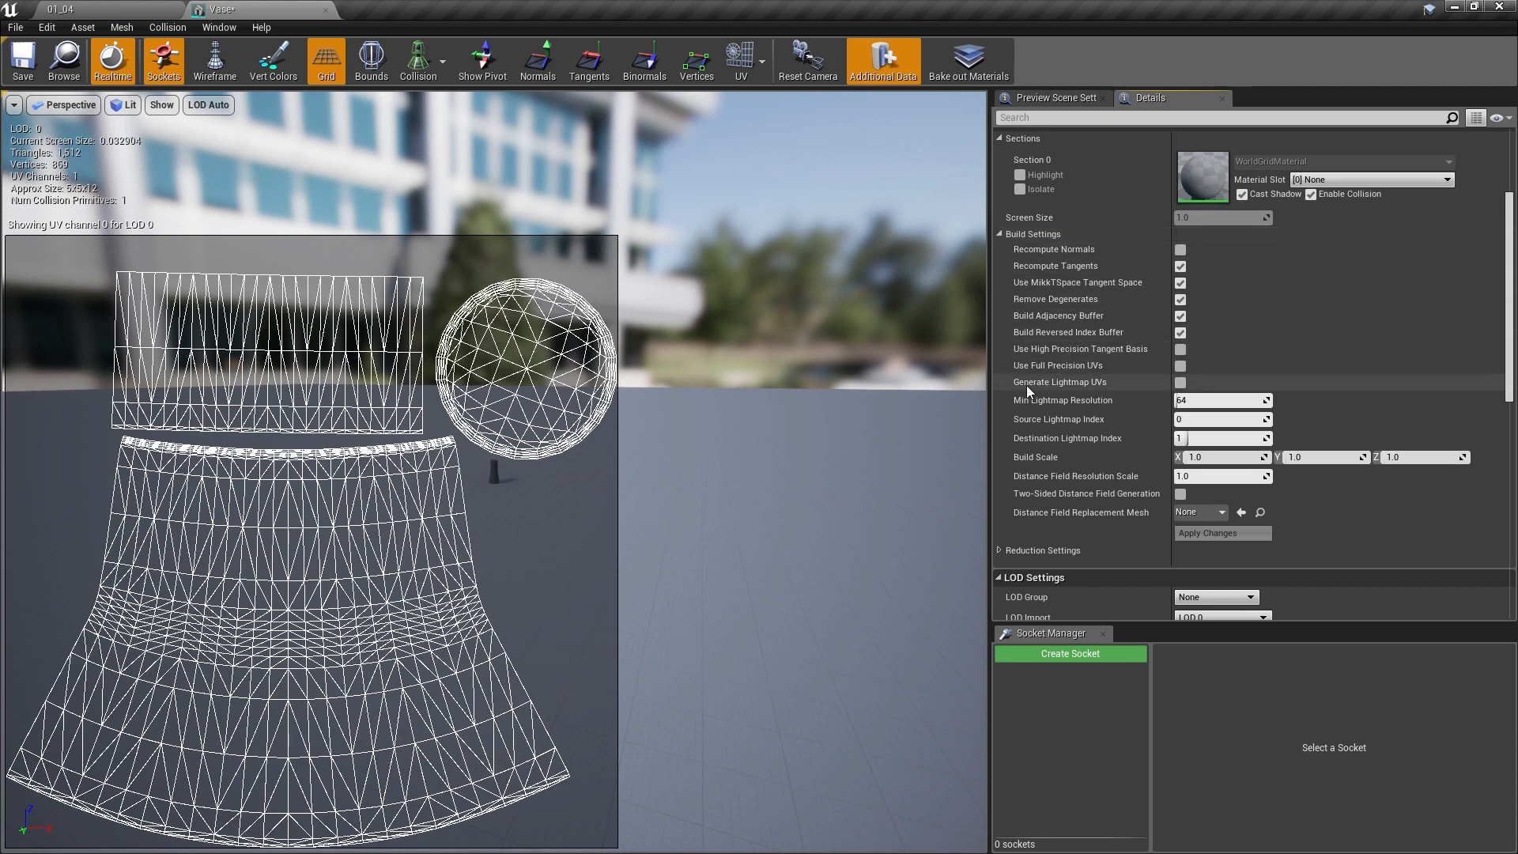
{"action": "left_click", "coordinate": [1179, 384]}
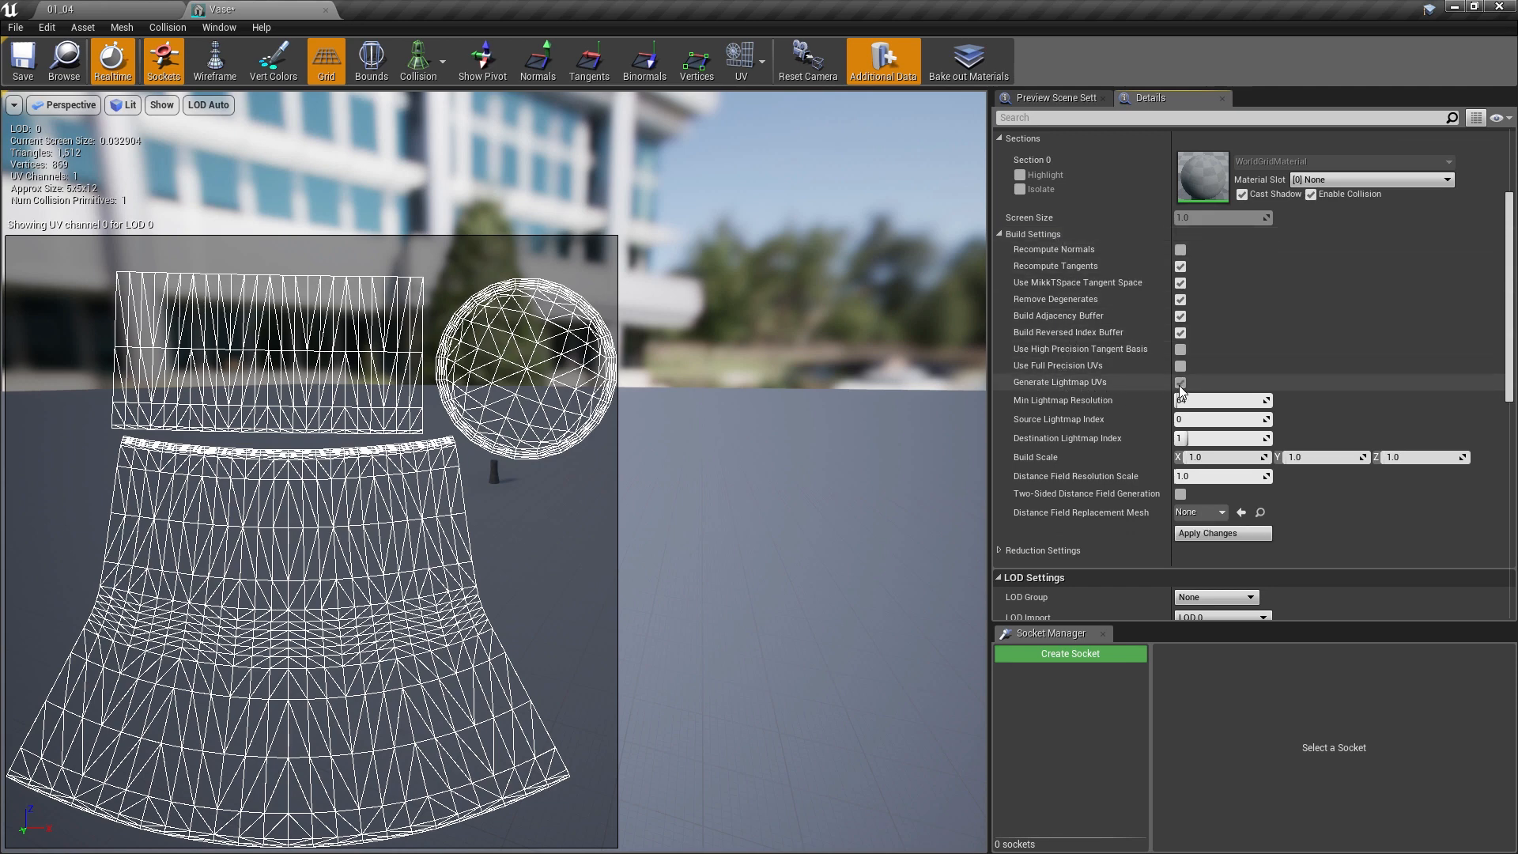
{"action": "left_click", "coordinate": [1206, 535]}
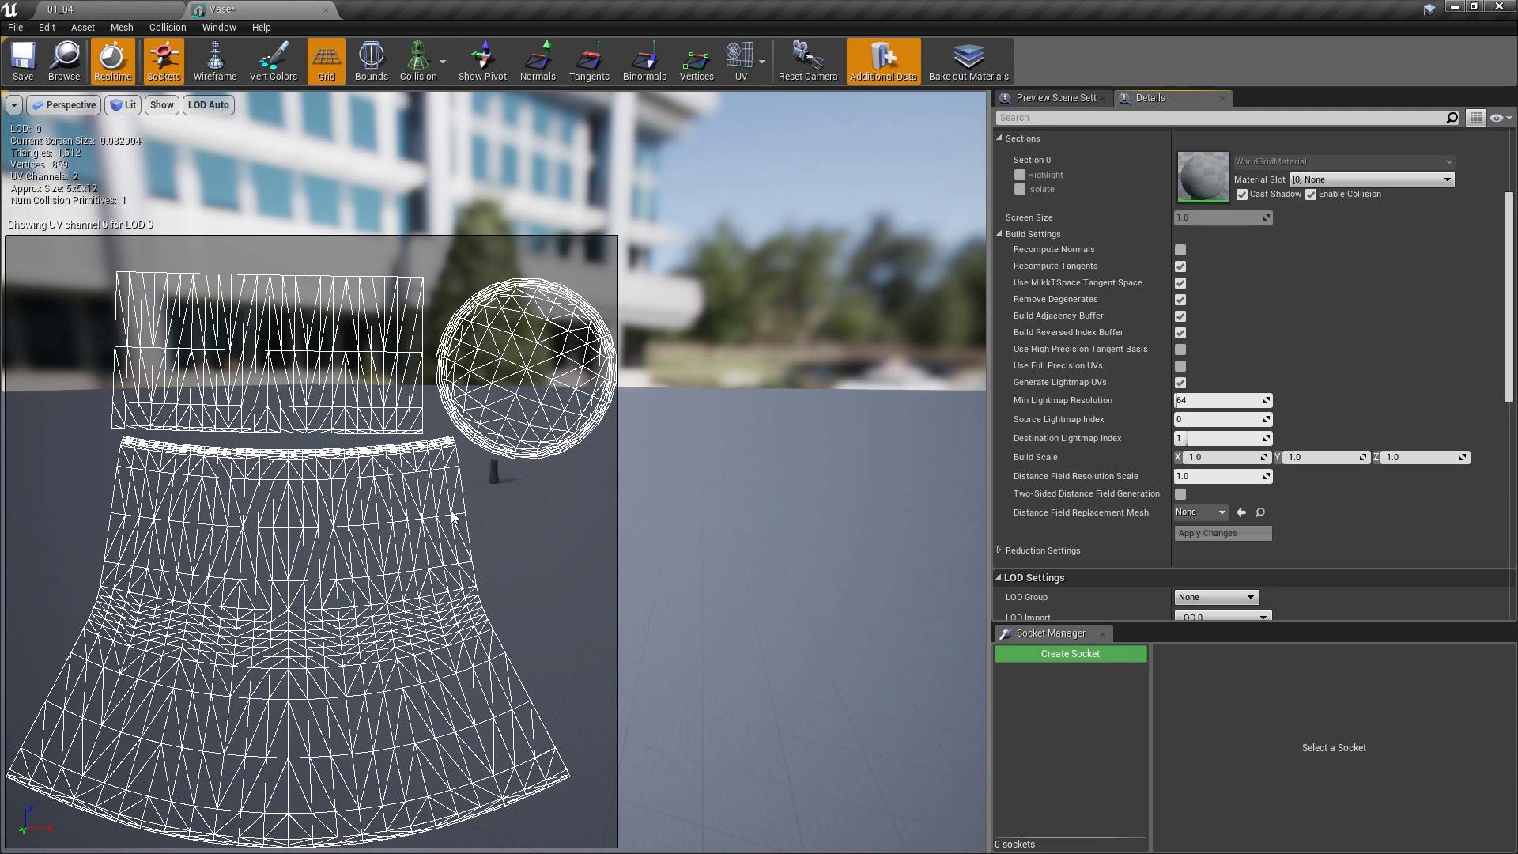
{"action": "left_click", "coordinate": [761, 55]}
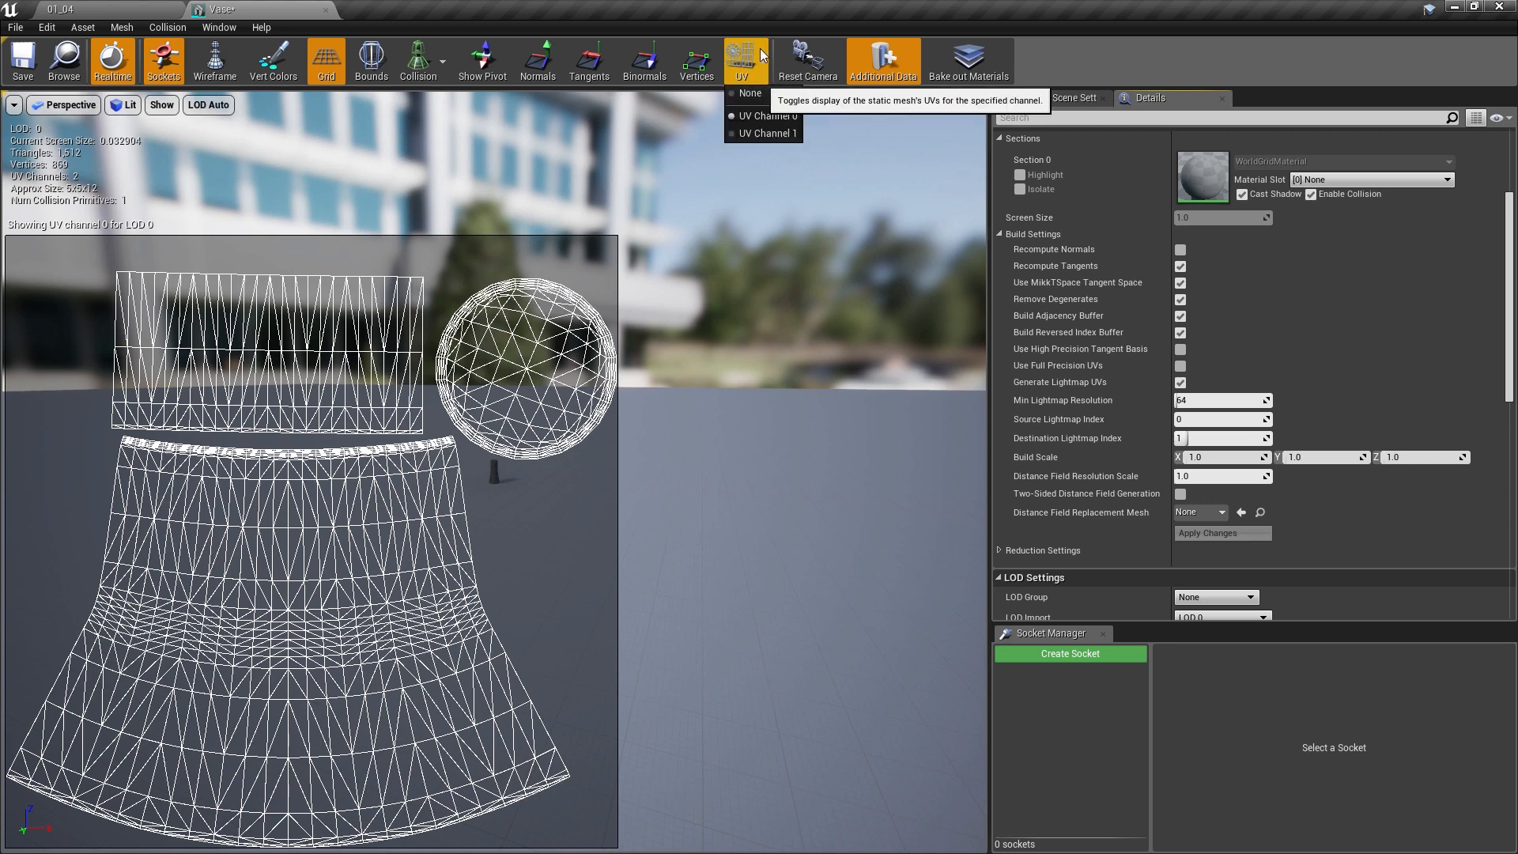
{"action": "left_click", "coordinate": [762, 133]}
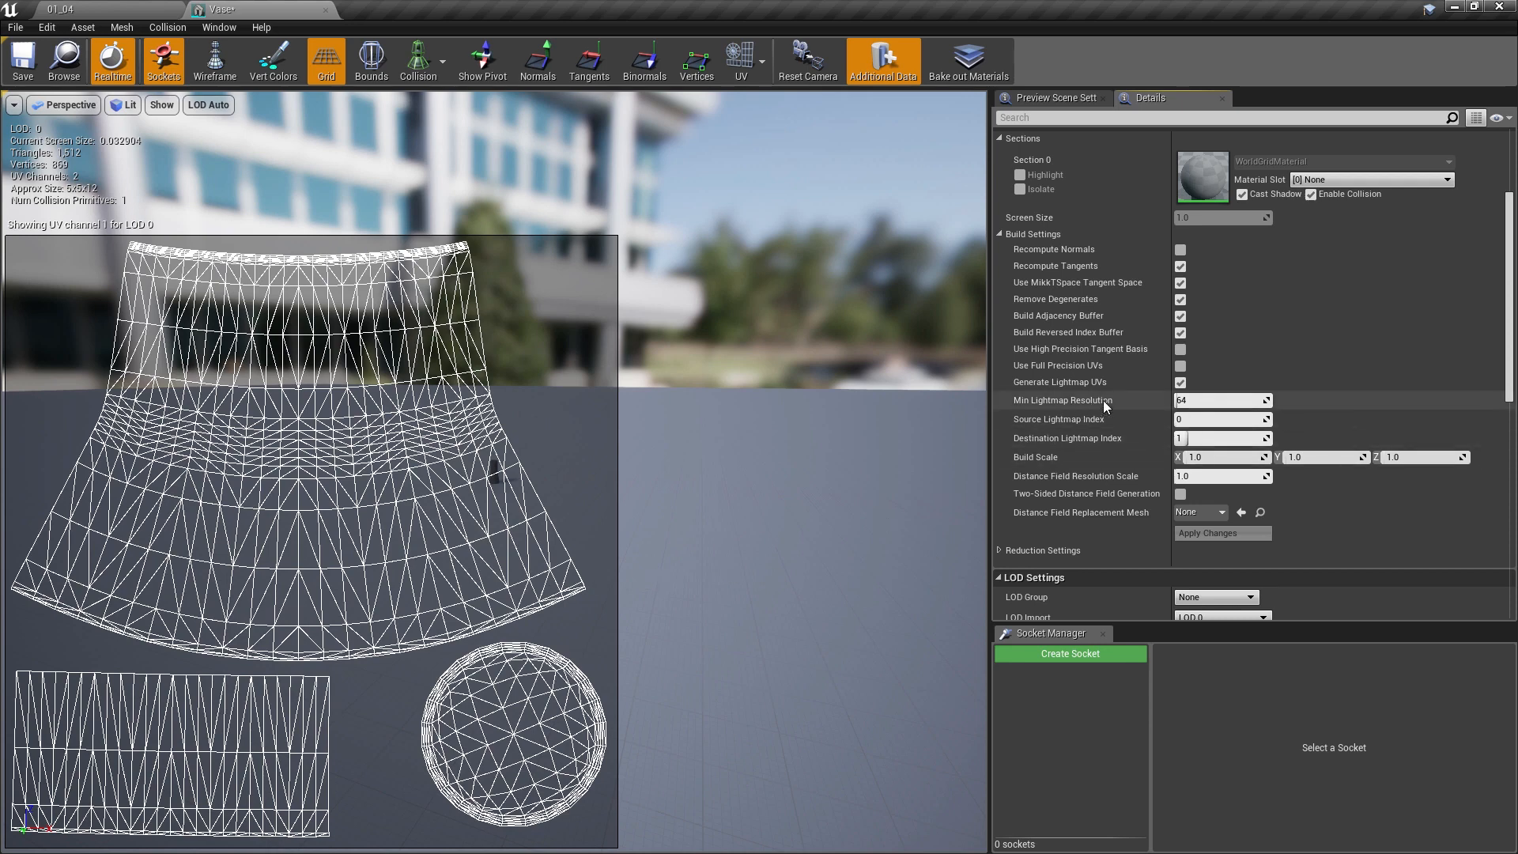
Set the Vase's Min Lightmap Resolution to 1024 and apply the change
{"action": "left_click", "coordinate": [1182, 400]}
{"action": "type", "text": "102"}
{"action": "key", "text": "Return"}
{"action": "left_click", "coordinate": [1217, 534]}
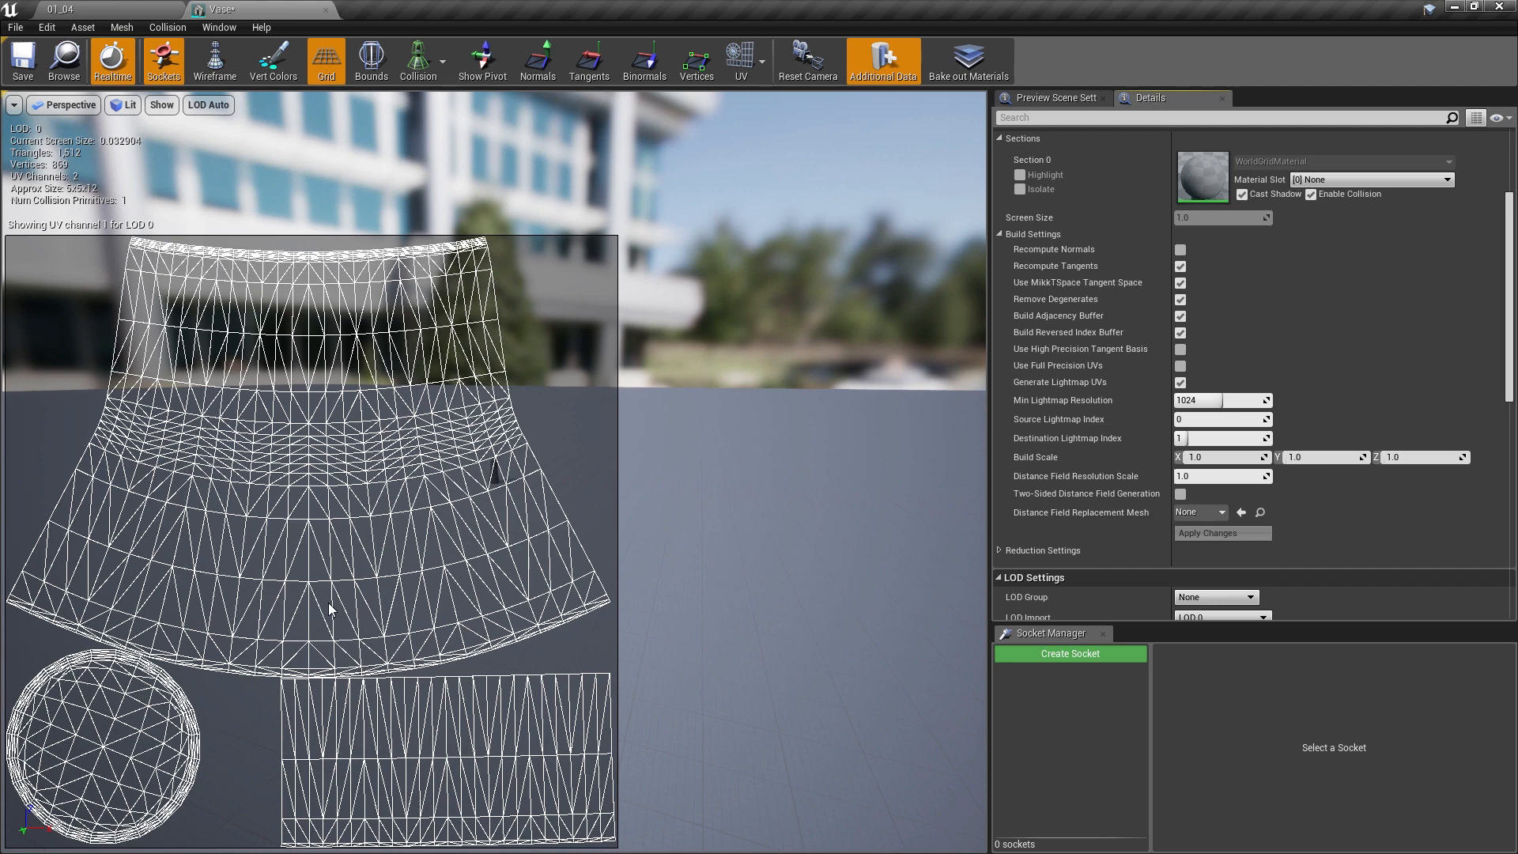
Place the Vase on the sunlit floor of level 01_04, raise it to Z 6.0, and frame it in the viewport
{"action": "left_click", "coordinate": [123, 11]}
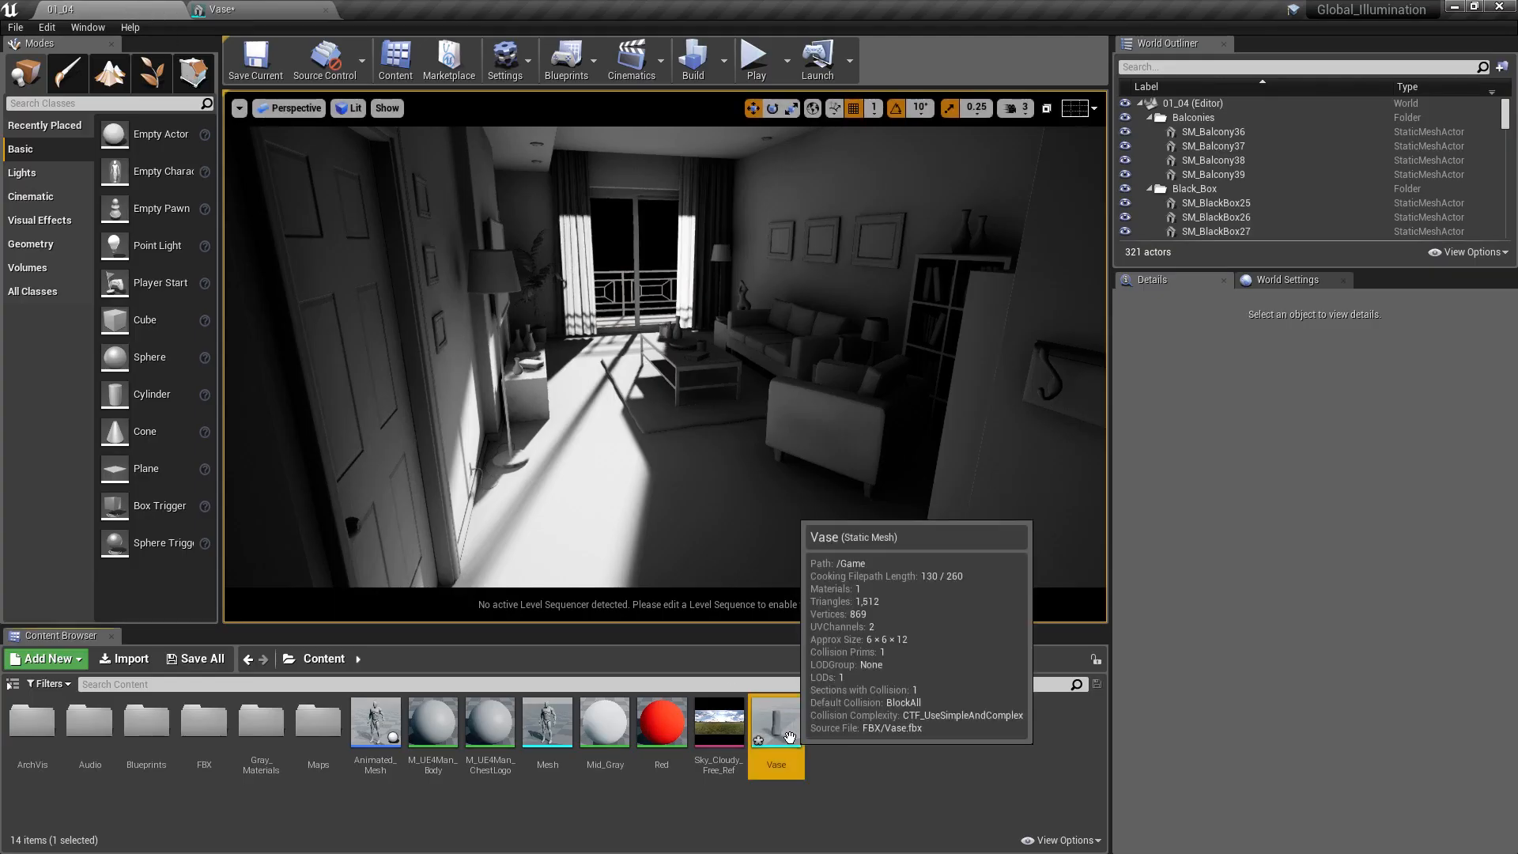
{"action": "left_click_drag", "start_coordinate": [776, 721], "coordinate": [585, 476]}
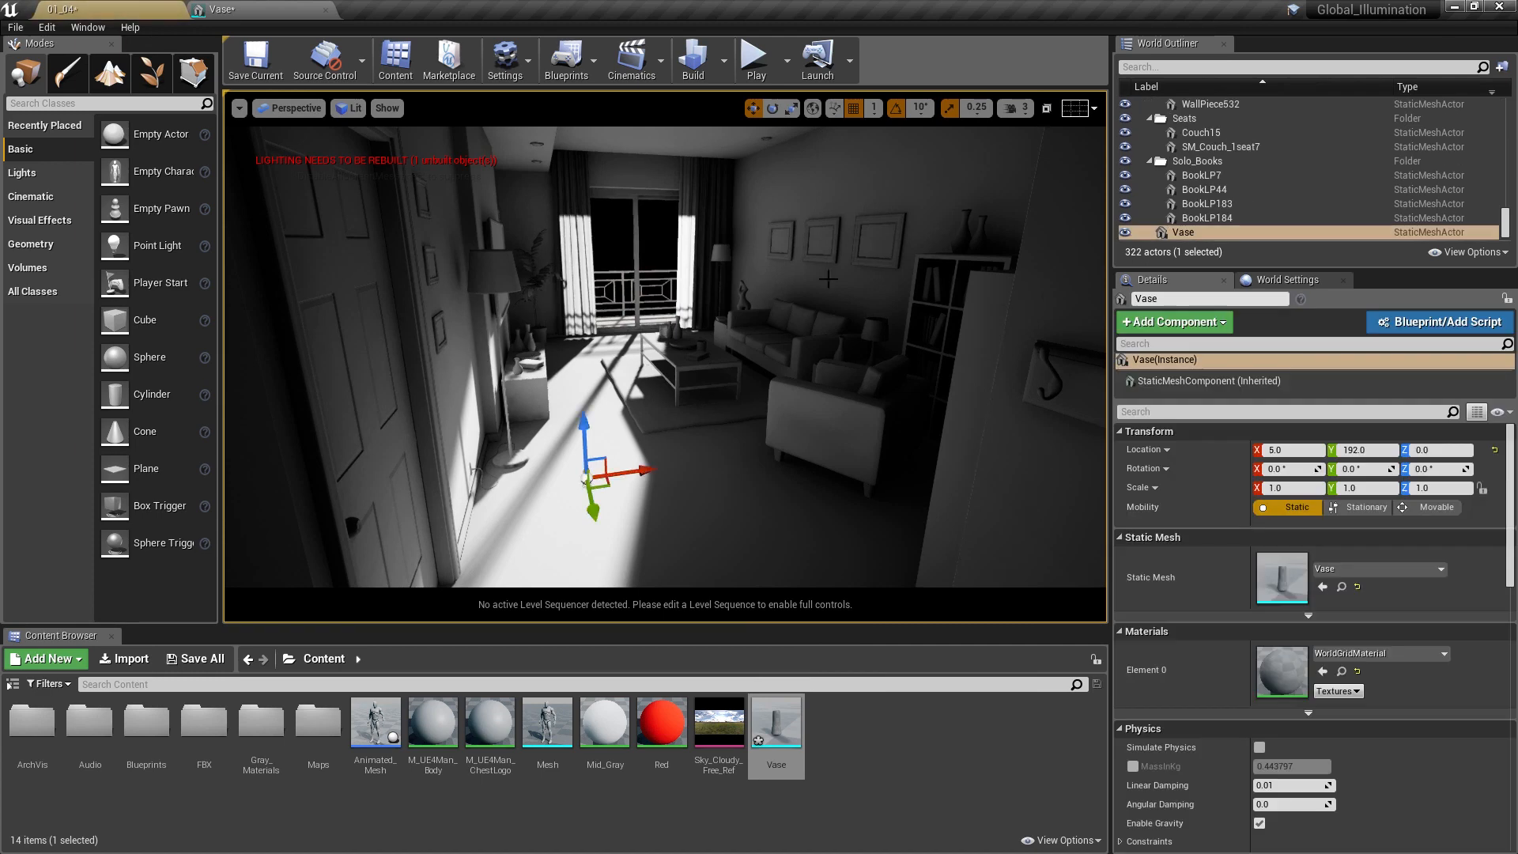
{"action": "left_click", "coordinate": [876, 112]}
{"action": "left_click", "coordinate": [902, 139]}
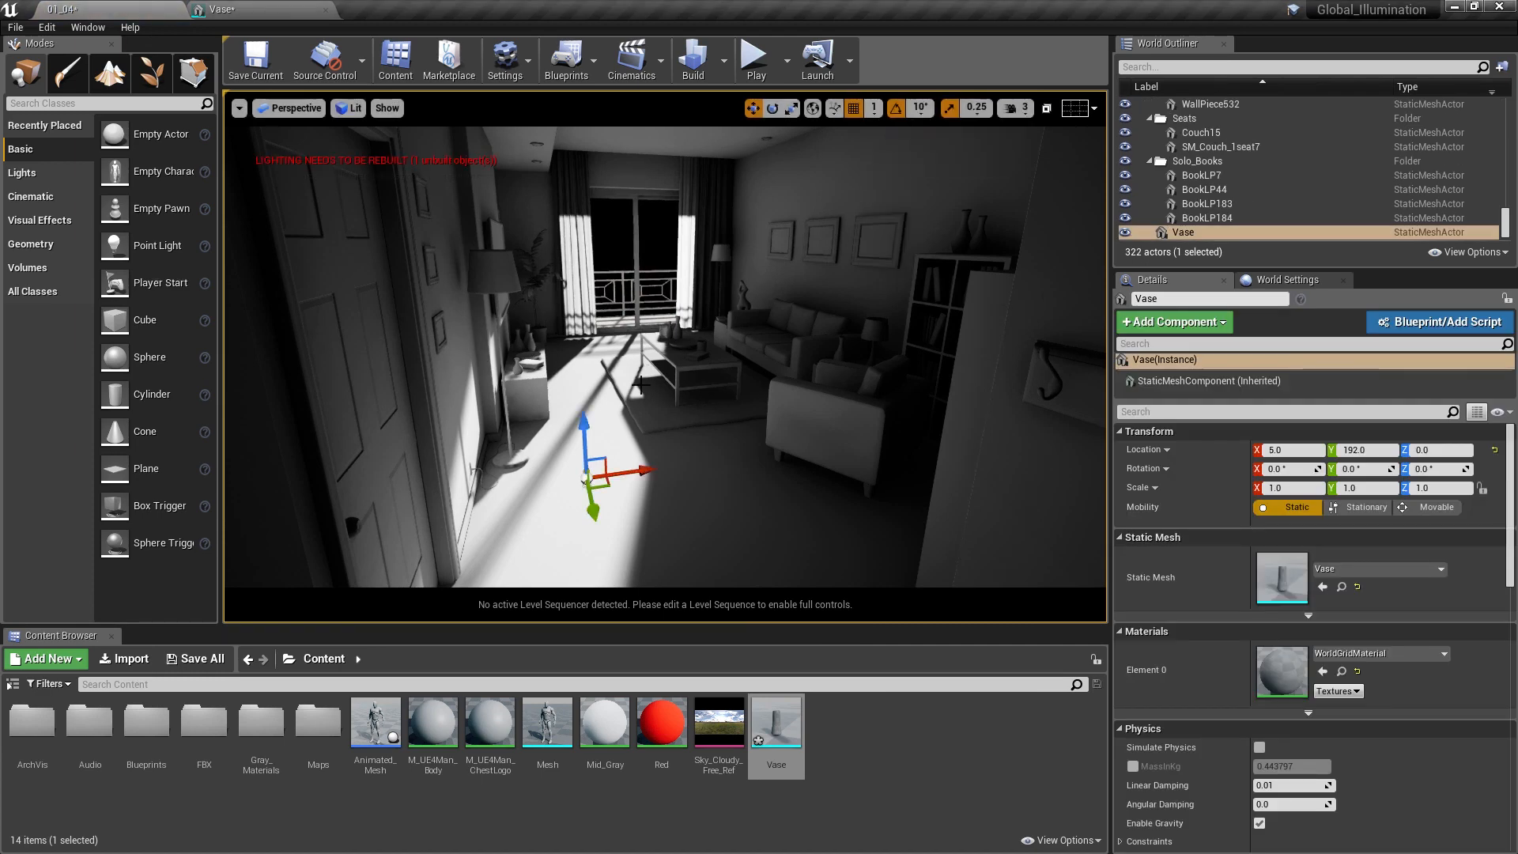
{"action": "left_click_drag", "start_coordinate": [583, 432], "coordinate": [594, 424]}
{"action": "key", "text": "f"}
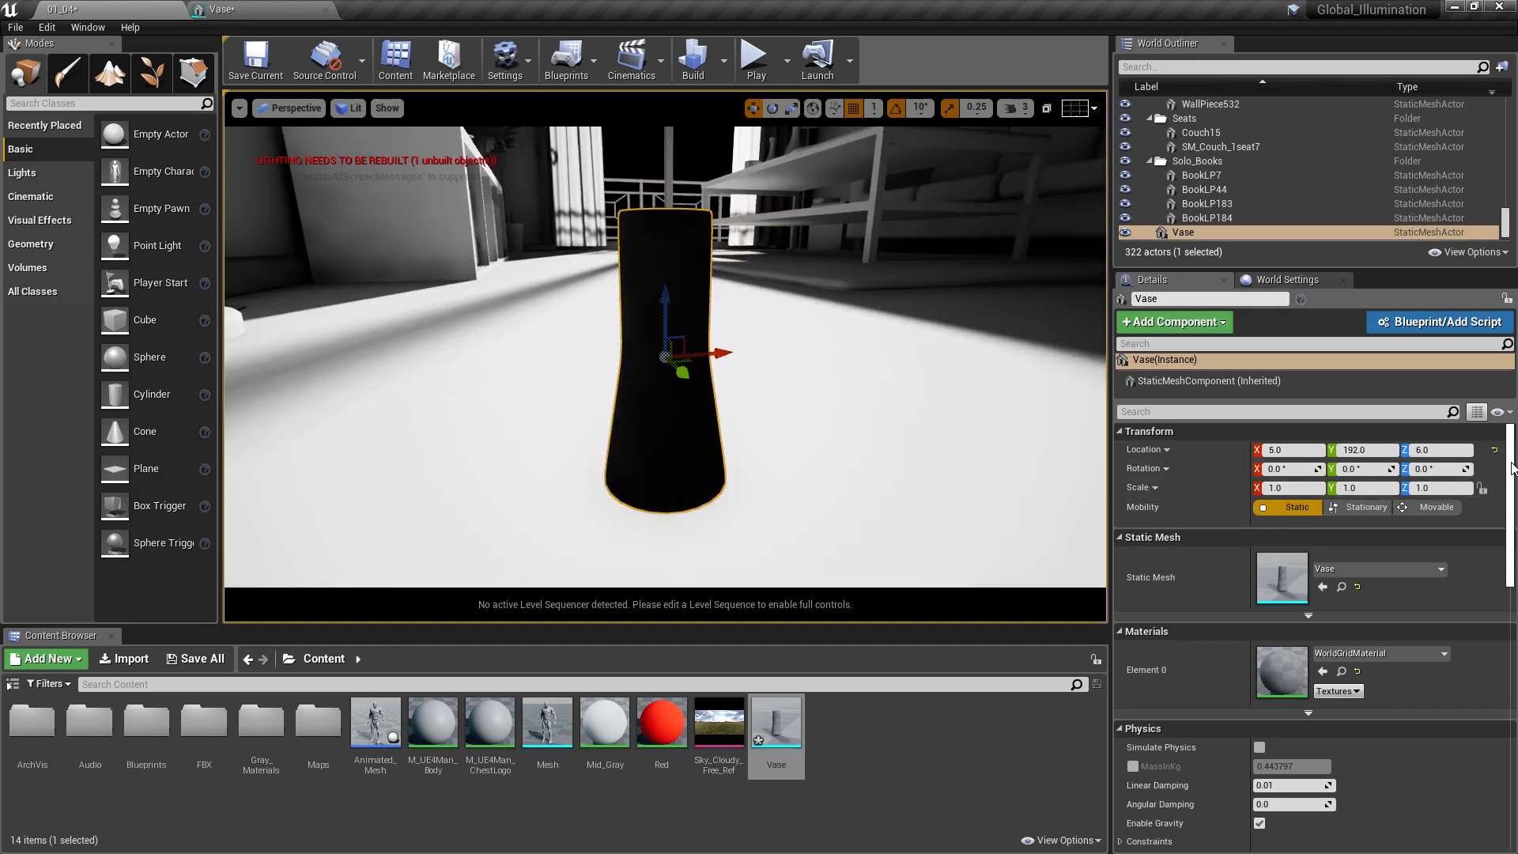
Enable Overridden Light Map Res on the placed Vase and set it to 128
{"action": "left_click_drag", "start_coordinate": [1508, 476], "coordinate": [1507, 646]}
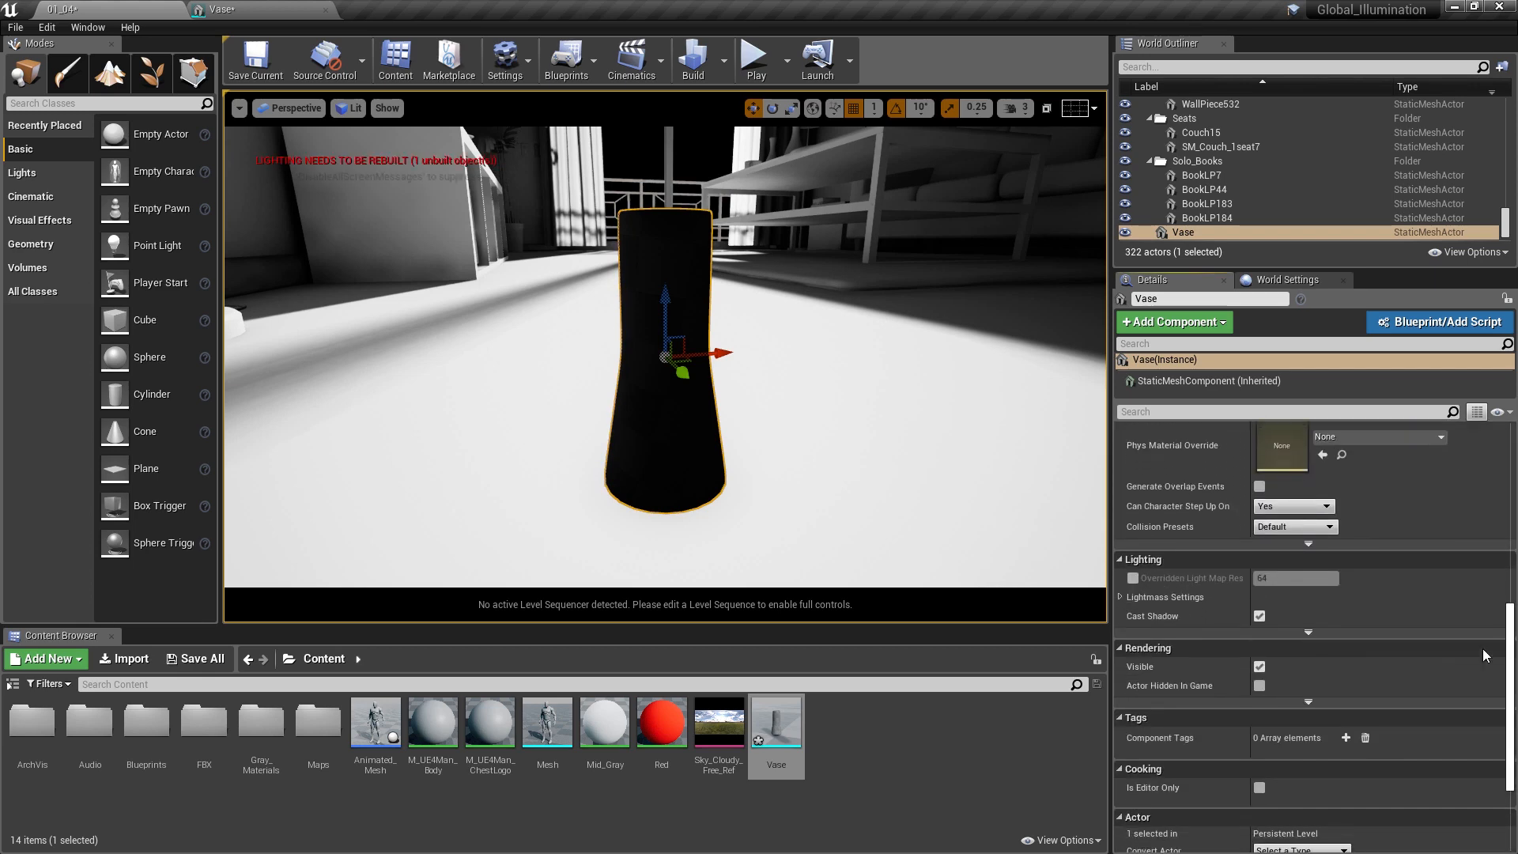
{"action": "left_click", "coordinate": [1133, 579]}
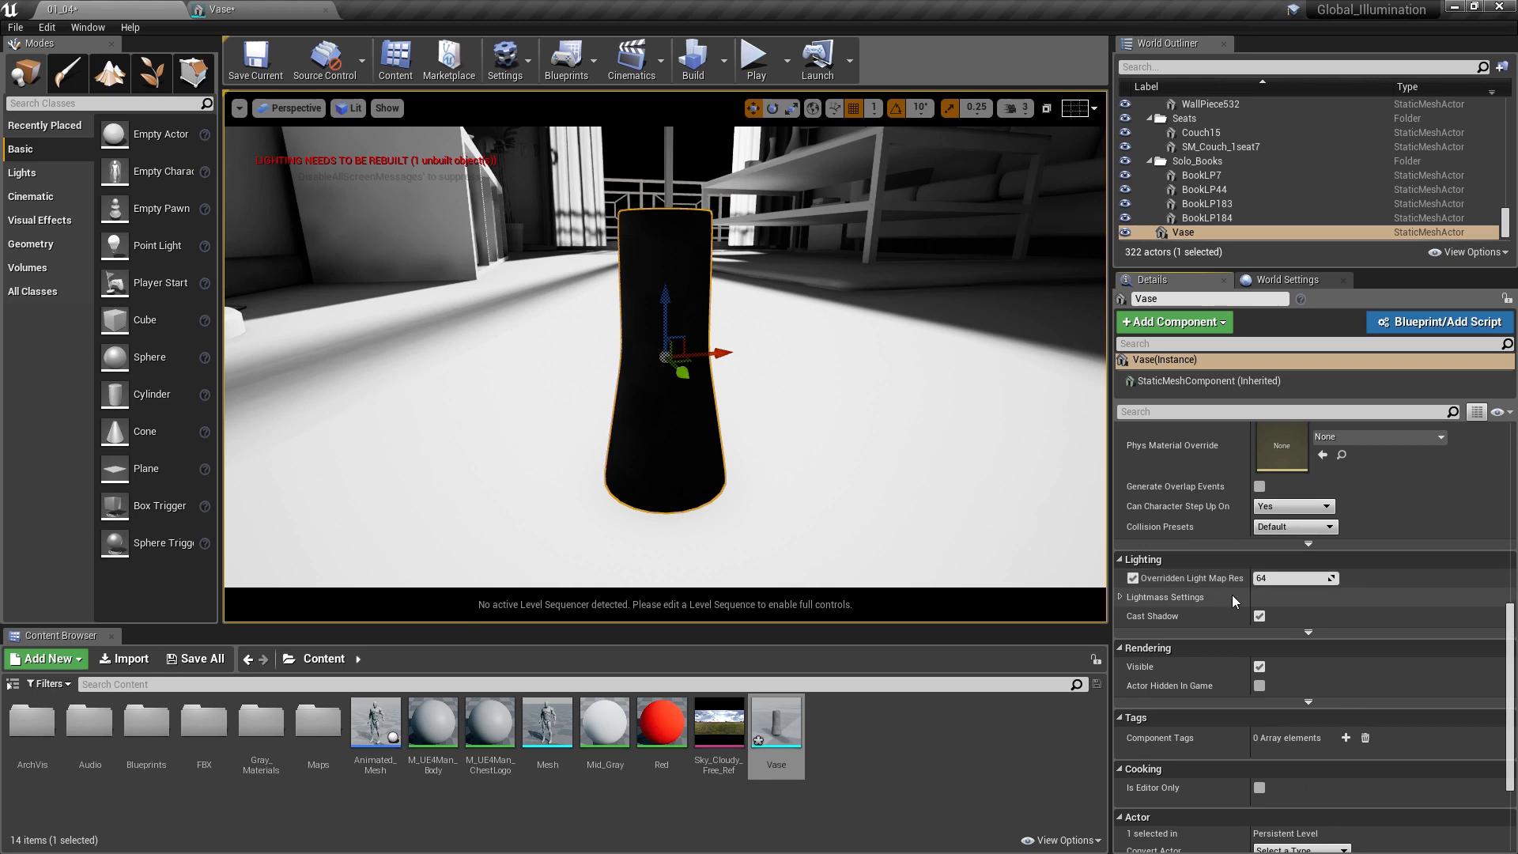
{"action": "left_click", "coordinate": [1287, 578]}
{"action": "type", "text": "128"}
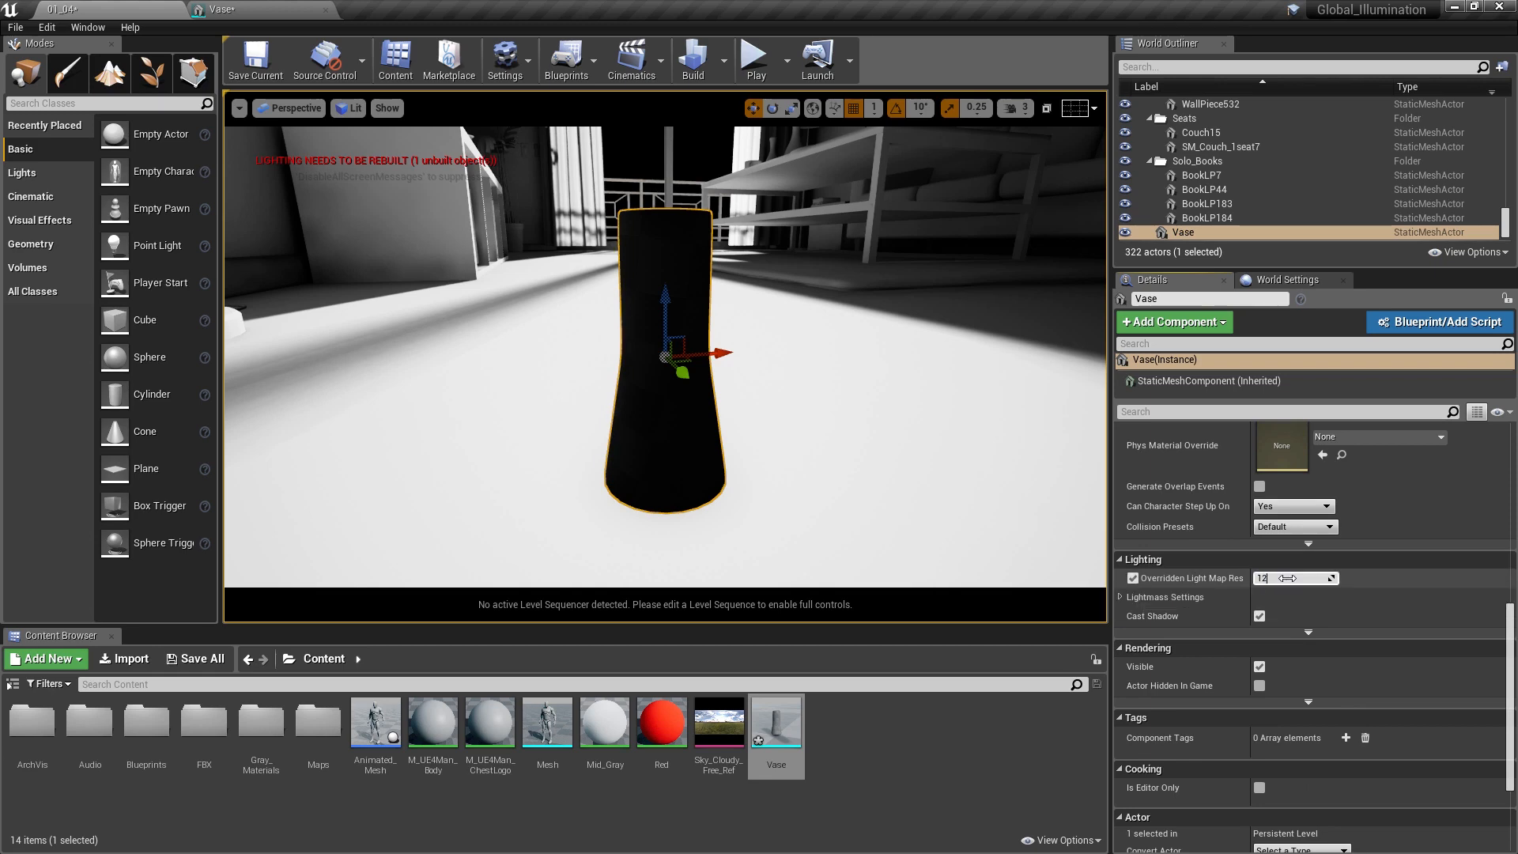
{"action": "key", "text": "Return"}
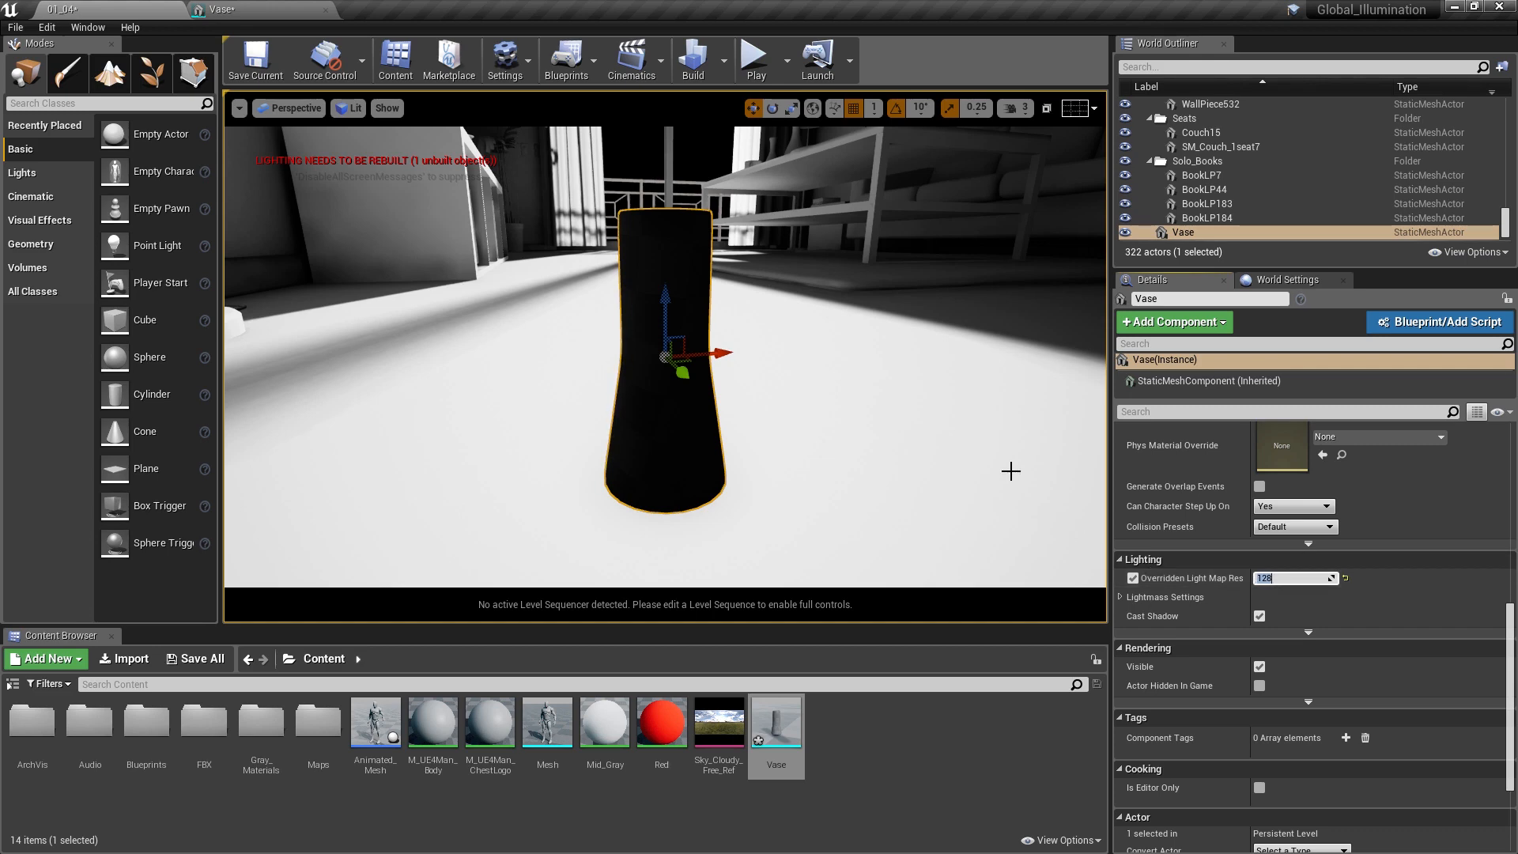
Return to the overall room view and check the light map resolution of the wall with the picture frames
{"action": "right_click_drag", "start_coordinate": [1010, 471], "coordinate": [1009, 471]}
{"action": "key", "text": "1"}
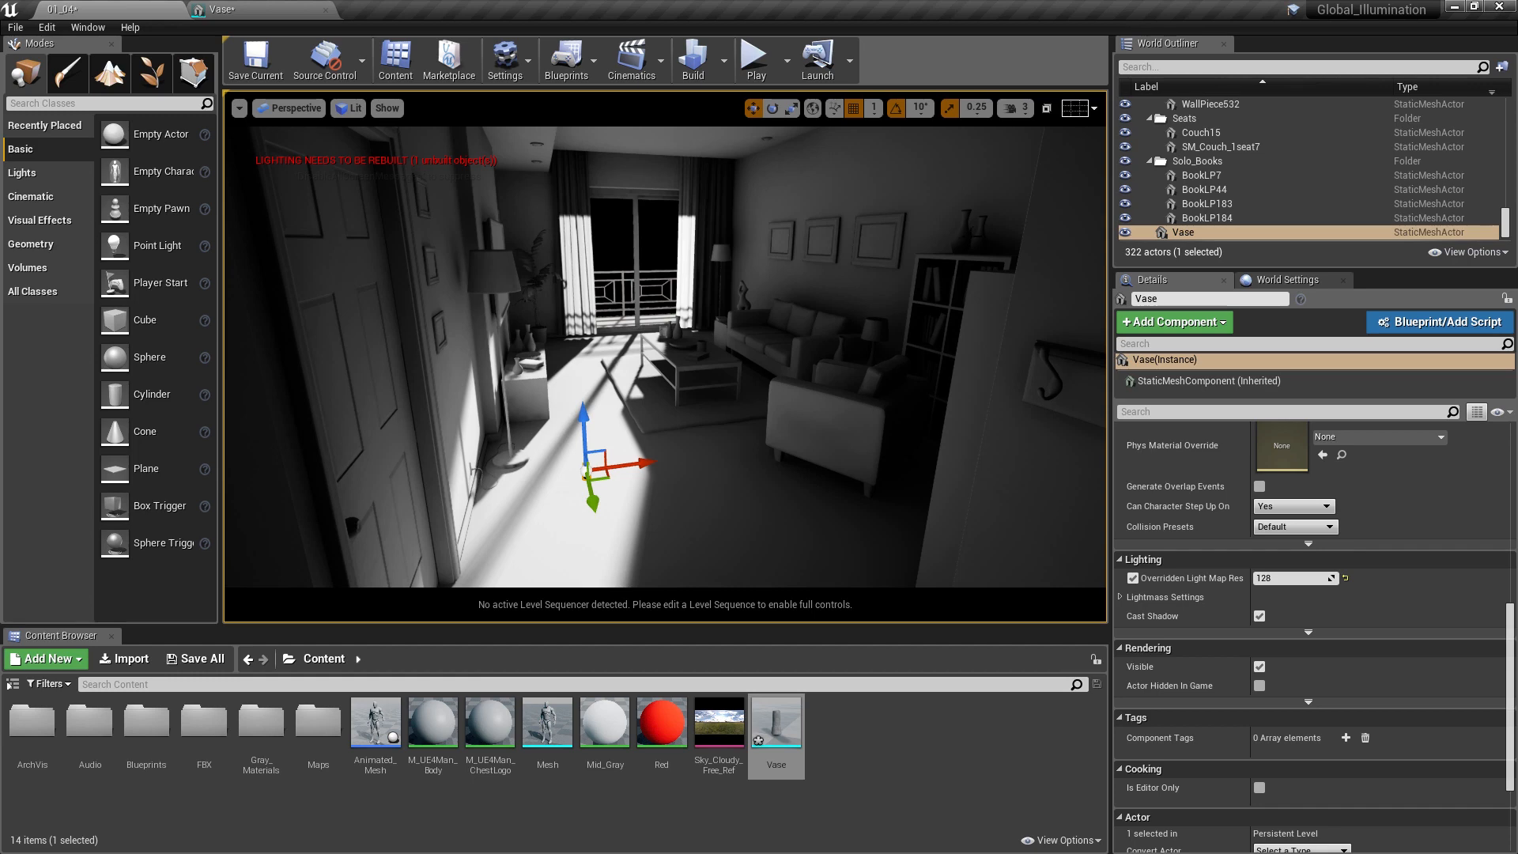
{"action": "left_click", "coordinate": [819, 207]}
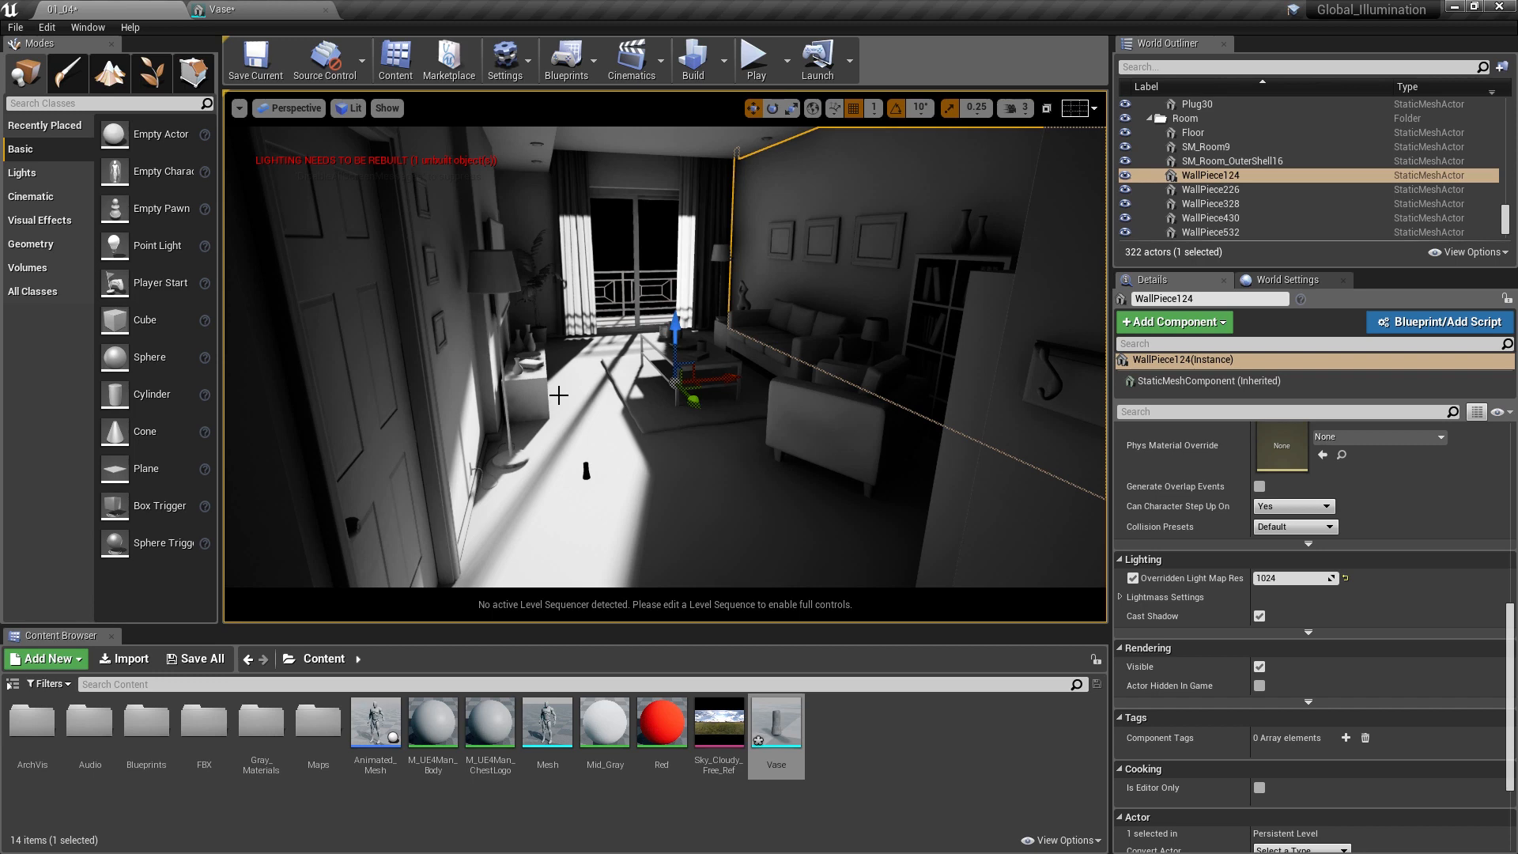
Set the placed Vase's Overridden Light Map Res to 16
{"action": "left_click", "coordinate": [585, 471]}
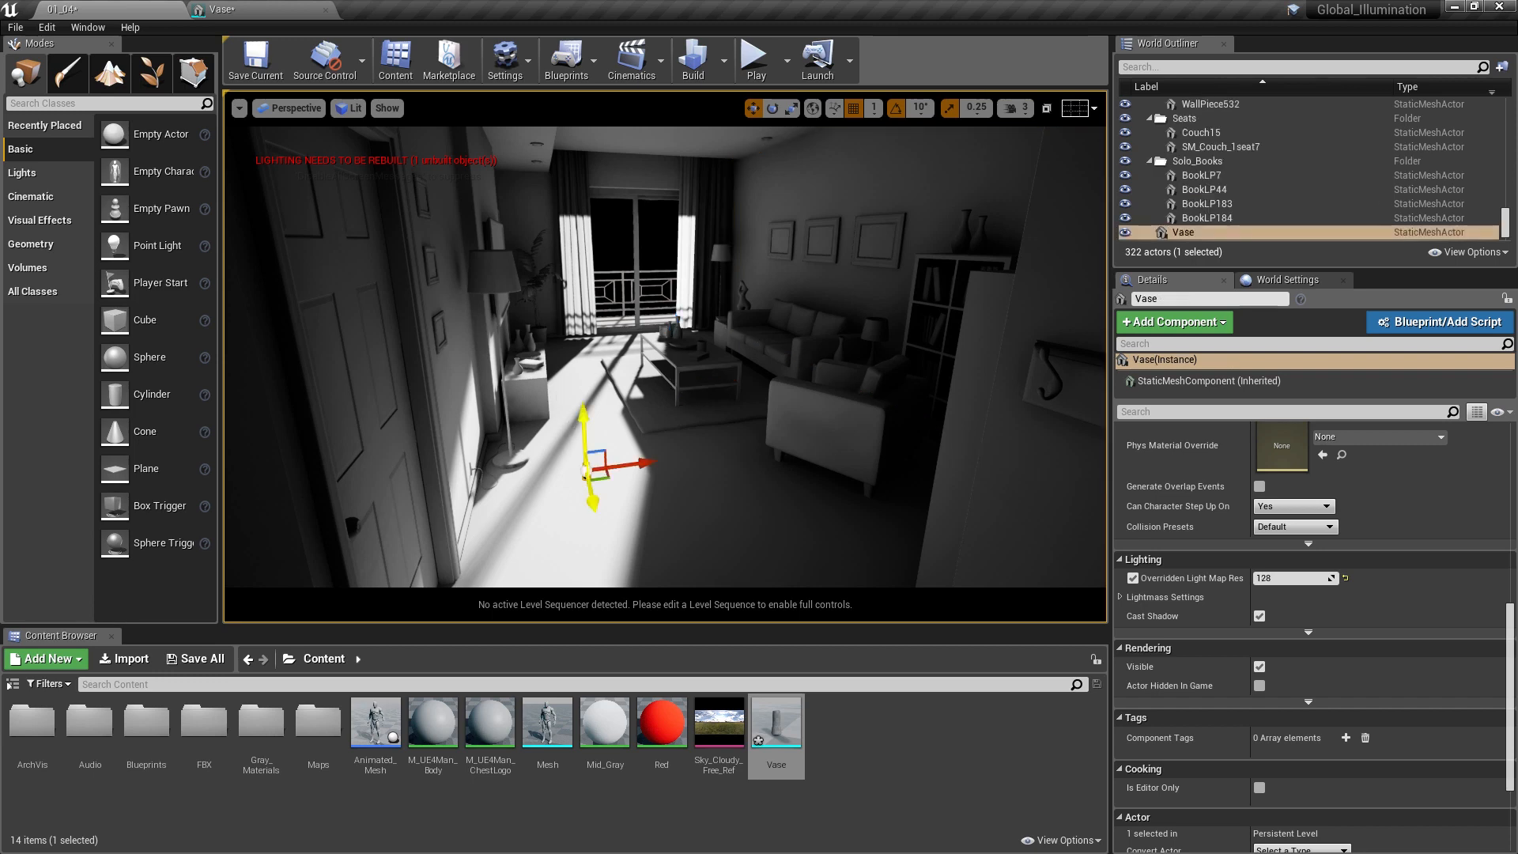
{"action": "left_click", "coordinate": [1295, 579]}
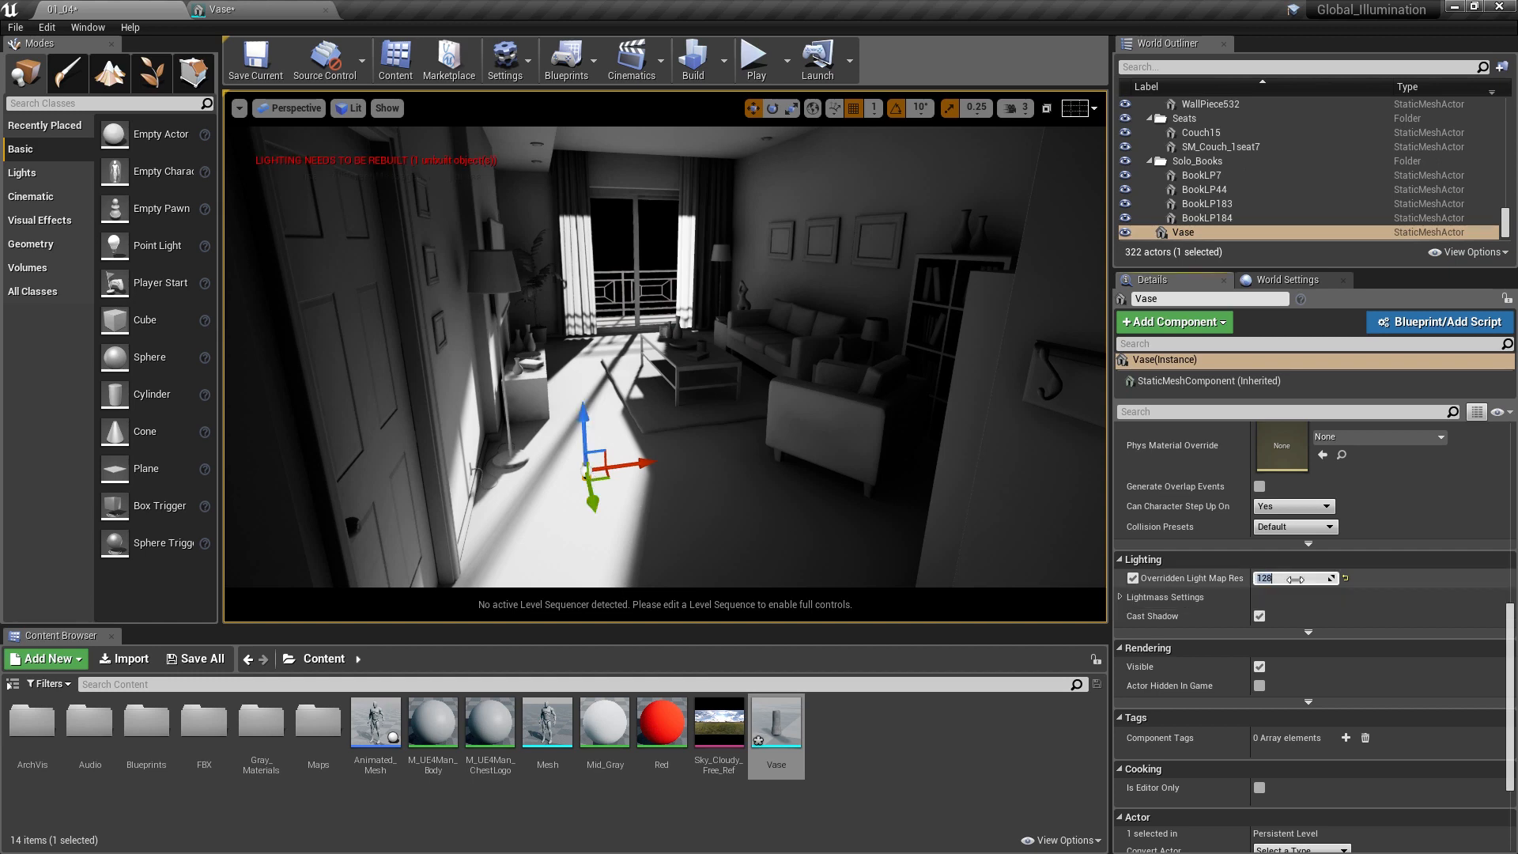
{"action": "type", "text": "816"}
{"action": "key", "text": "Return"}
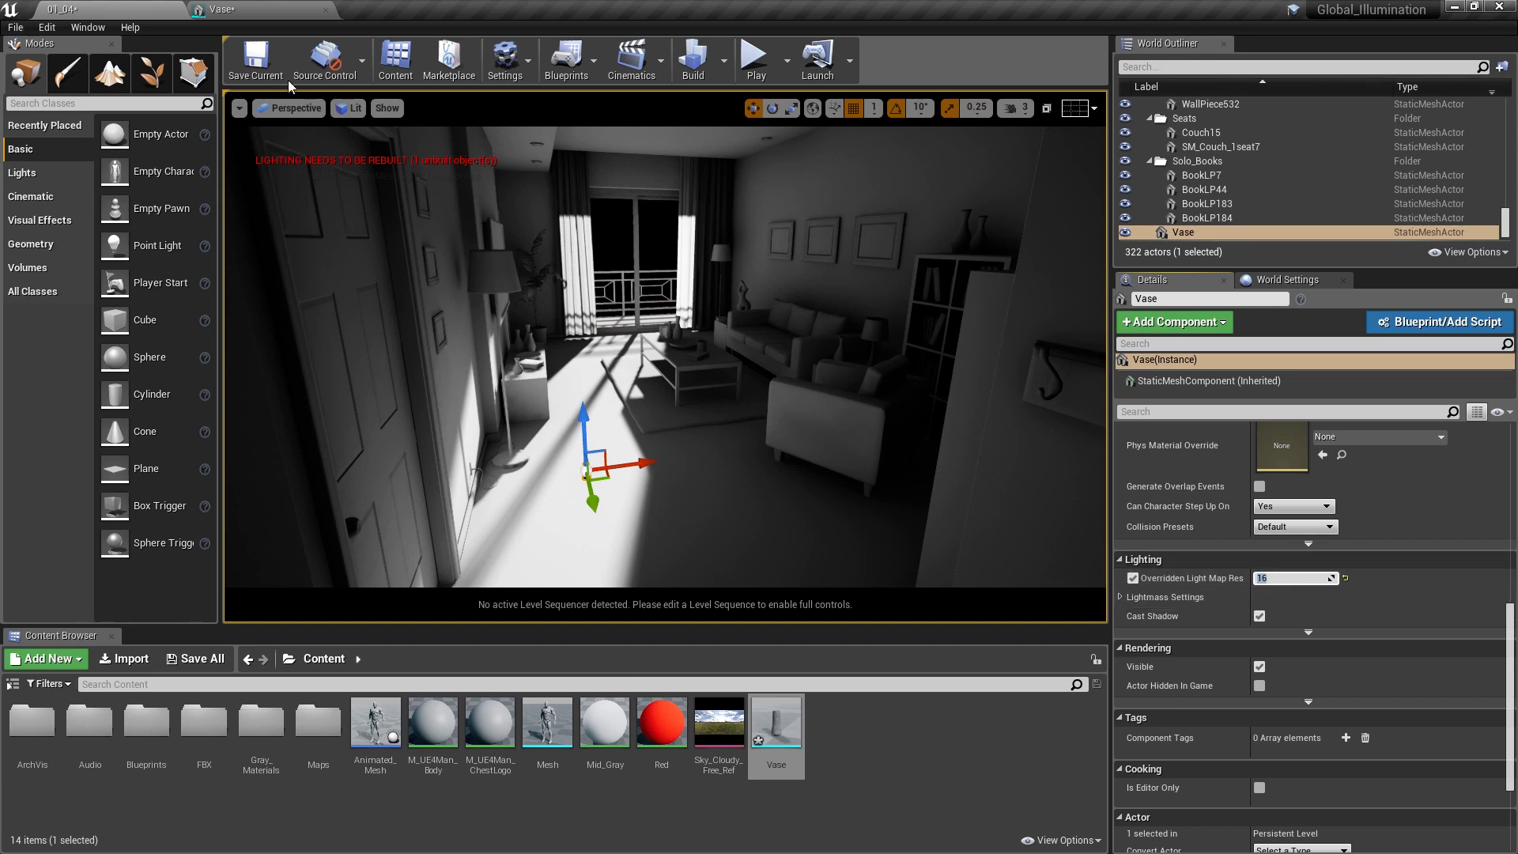
Return to the Vase mesh editor, and in the browser's Unreal lightmap unwrapping documentation examine the crate's old and new UV layouts and in-game results
{"action": "left_click", "coordinate": [261, 16]}
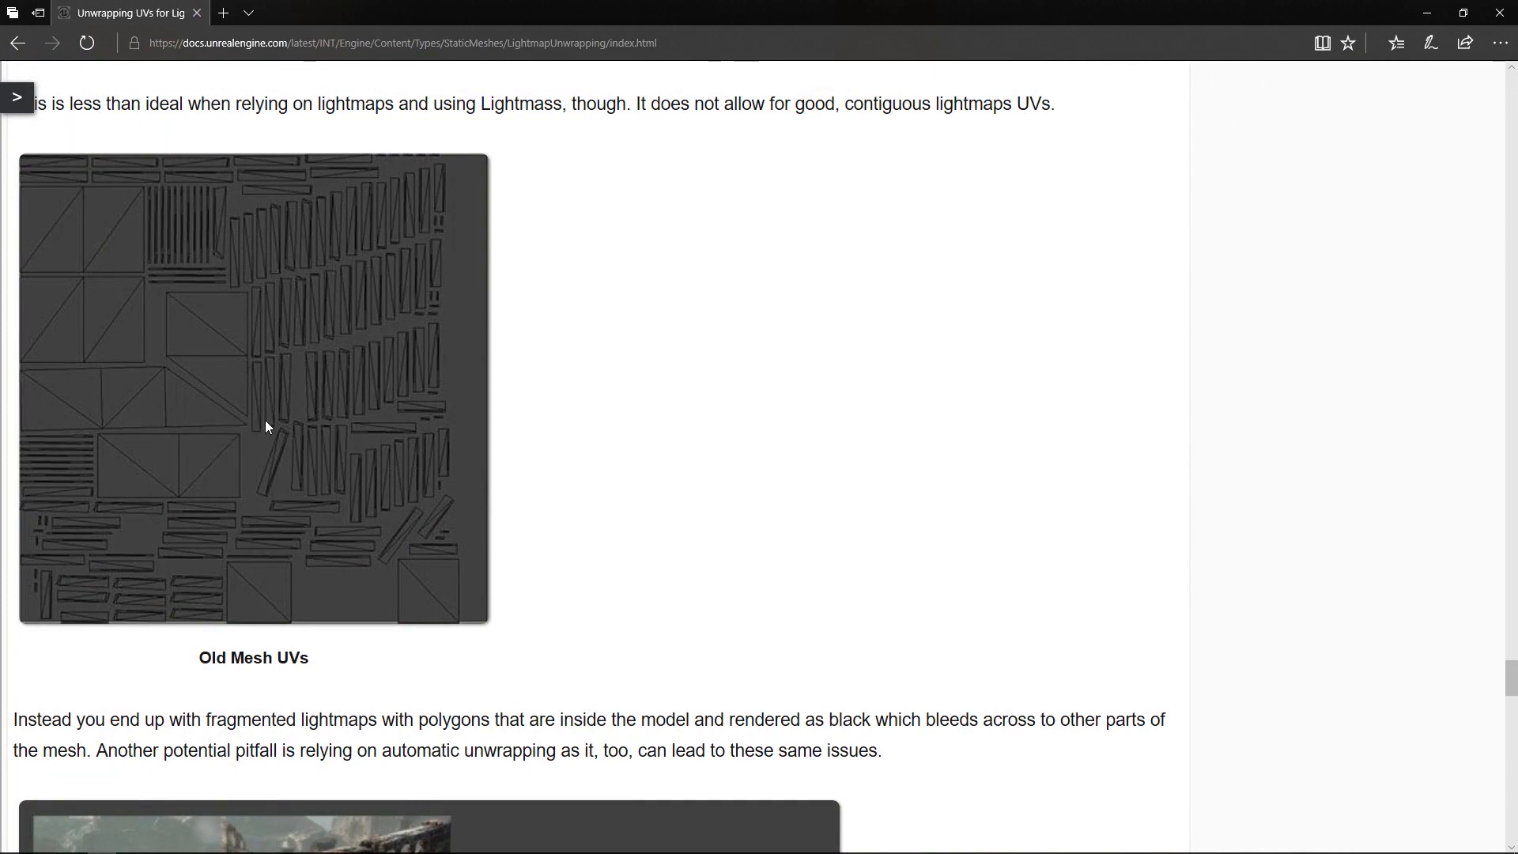
{"action": "scroll", "coordinate": [266, 427], "scroll_direction": "down", "scroll_amount": 8}
{"action": "scroll", "coordinate": [265, 426], "scroll_direction": "down", "scroll_amount": 1}
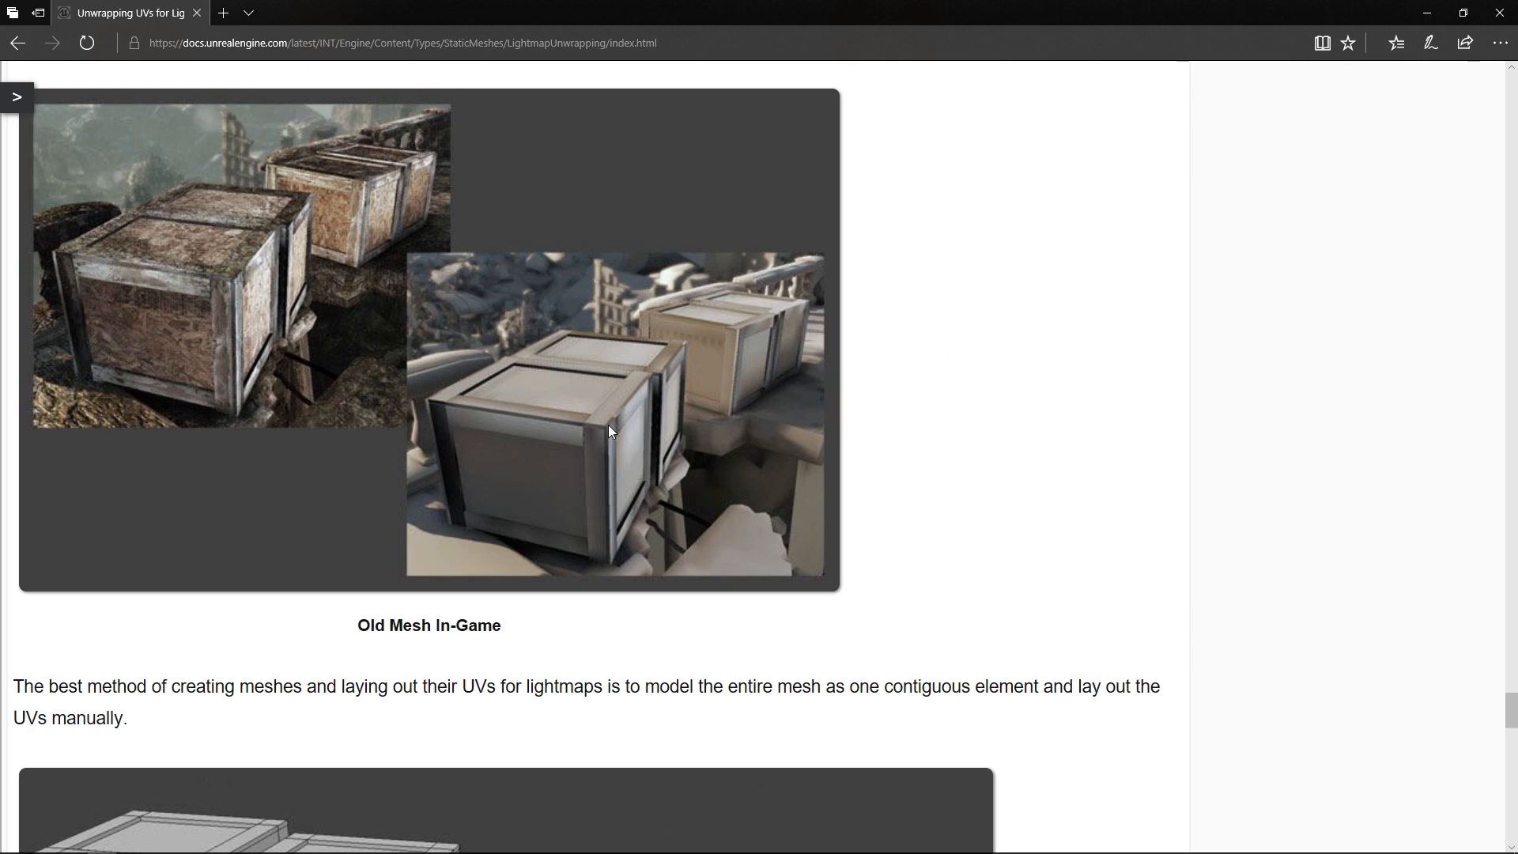
{"action": "scroll", "coordinate": [609, 424], "scroll_direction": "down", "scroll_amount": 15}
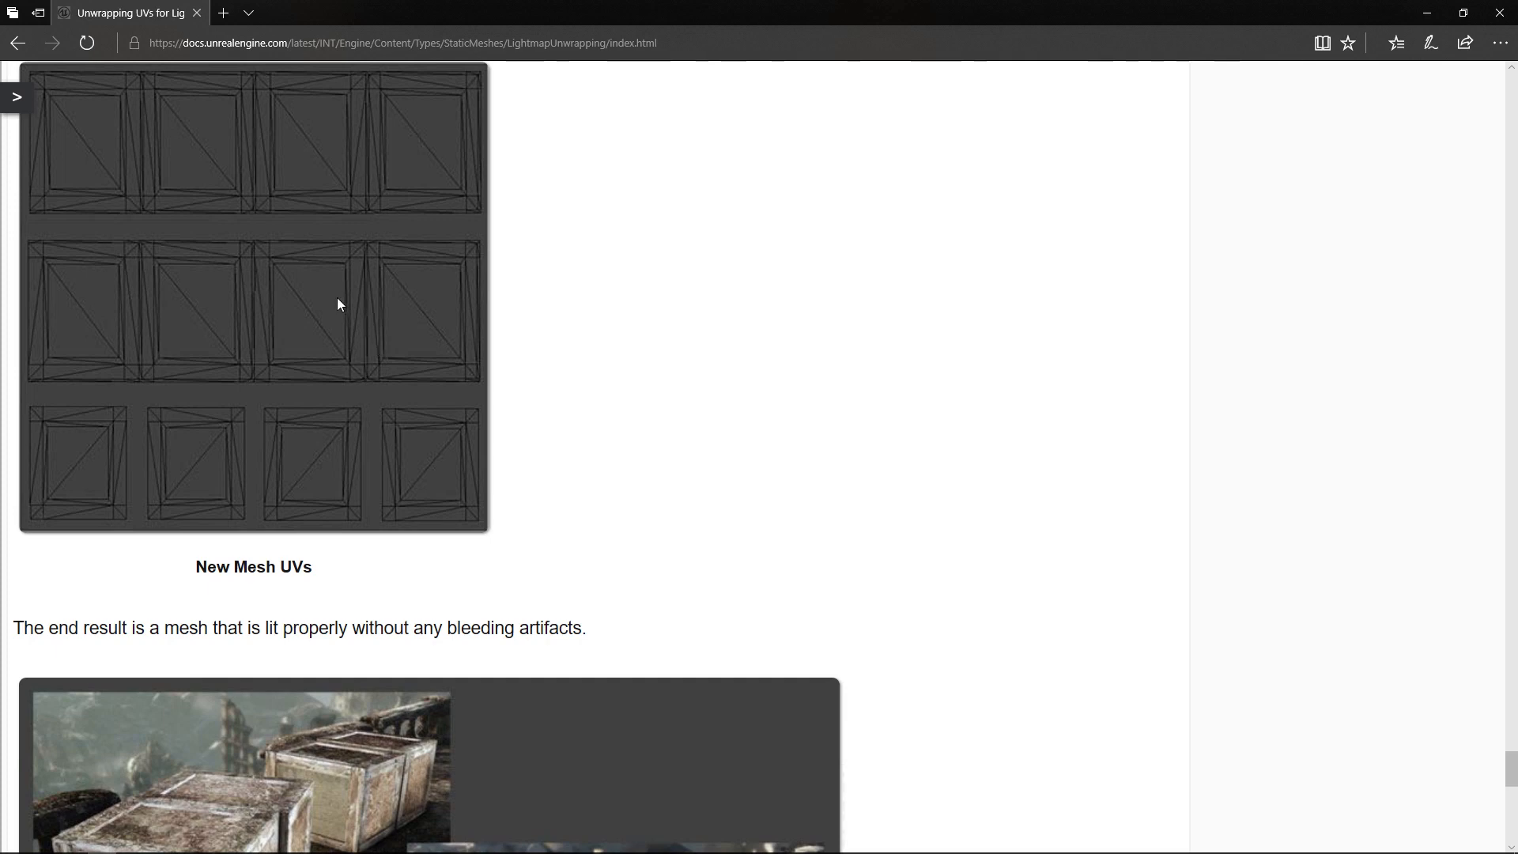
{"action": "scroll", "coordinate": [338, 304], "scroll_direction": "down", "scroll_amount": 7}
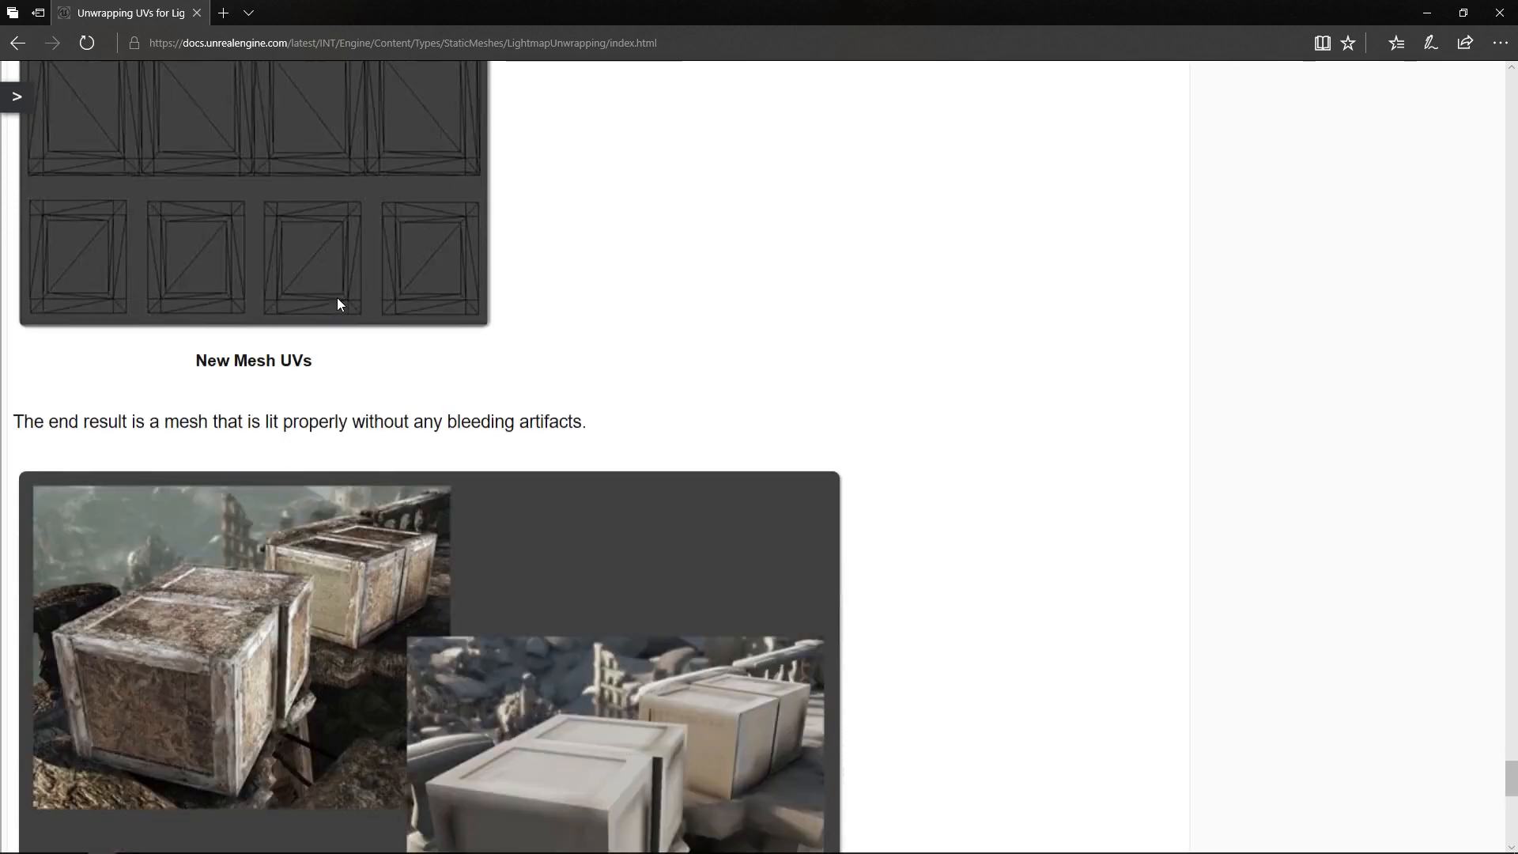